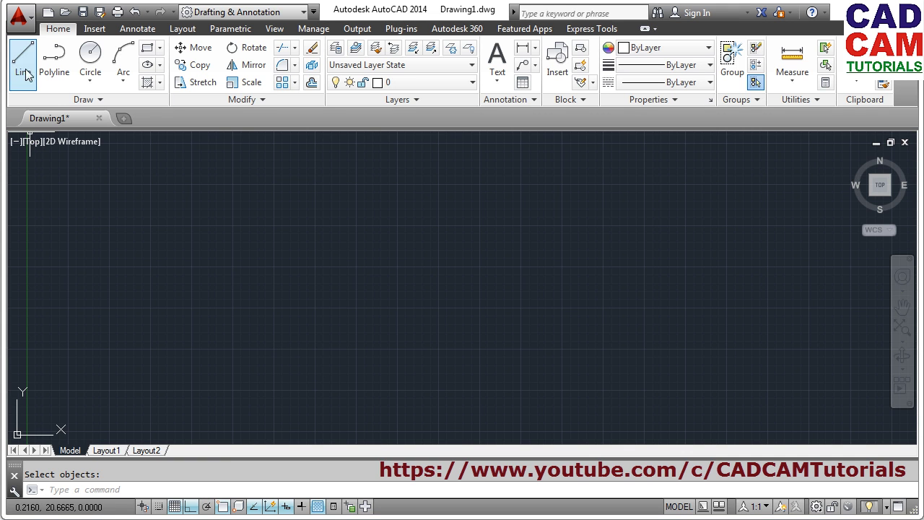
# - Start the LINE command from the Home tab's Draw panel
pyautogui.click(26, 75)
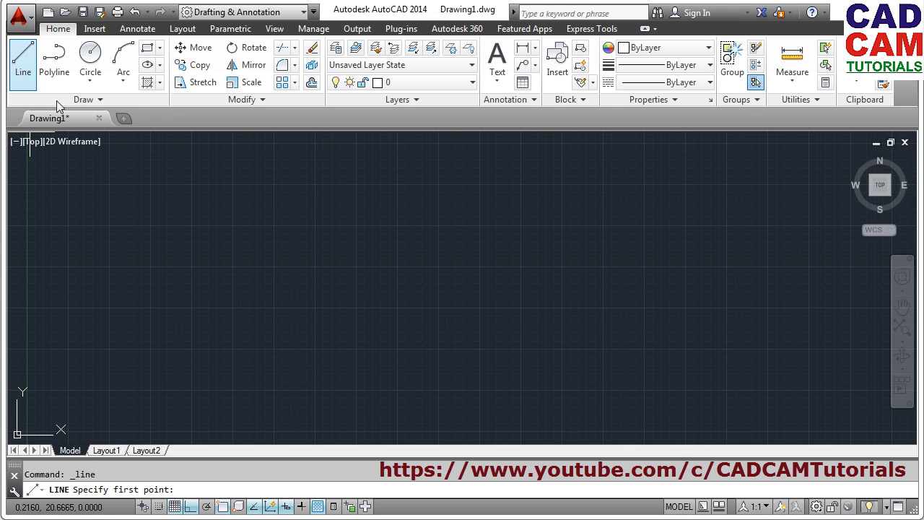
# - Draw a vertical line about 15 units long near the left of the drawing
pyautogui.click(149, 165)
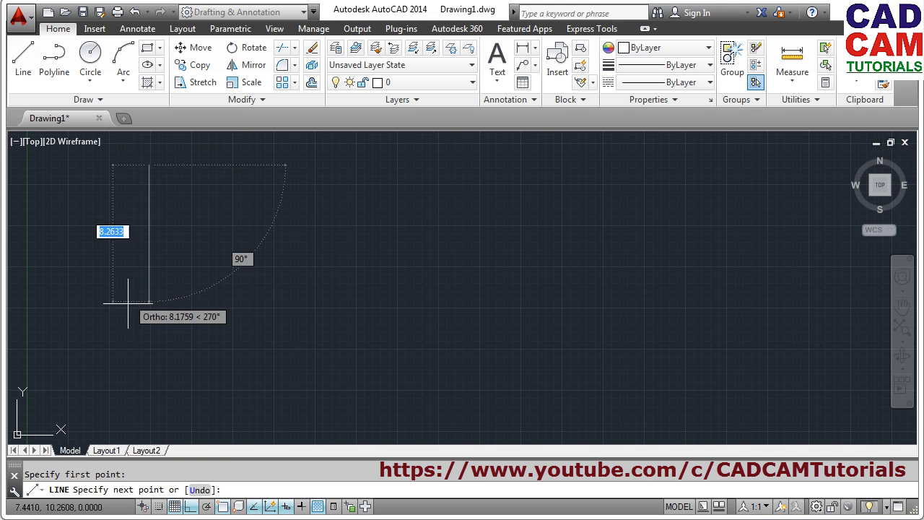
pyautogui.click(152, 424)
pyautogui.press('Return')
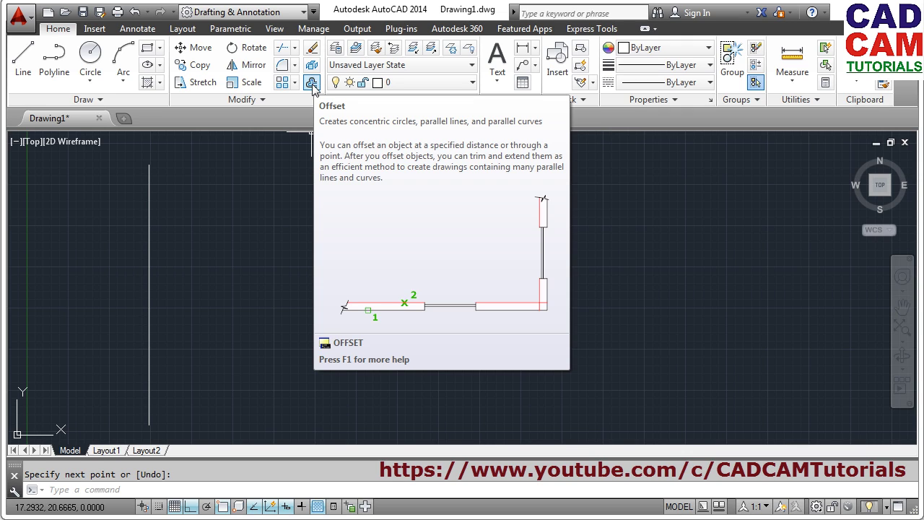
# - Offset the vertical line 5 units to its right and to its left
pyautogui.click(312, 84)
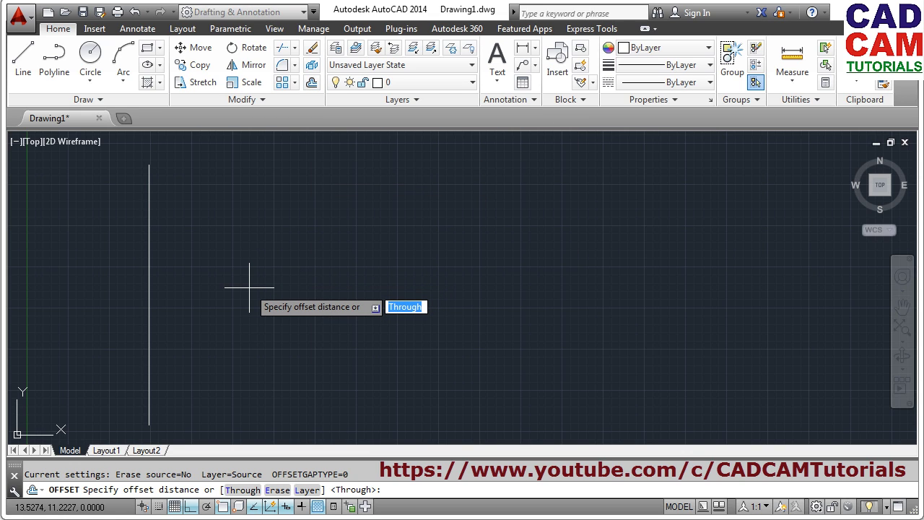
pyautogui.write('5')
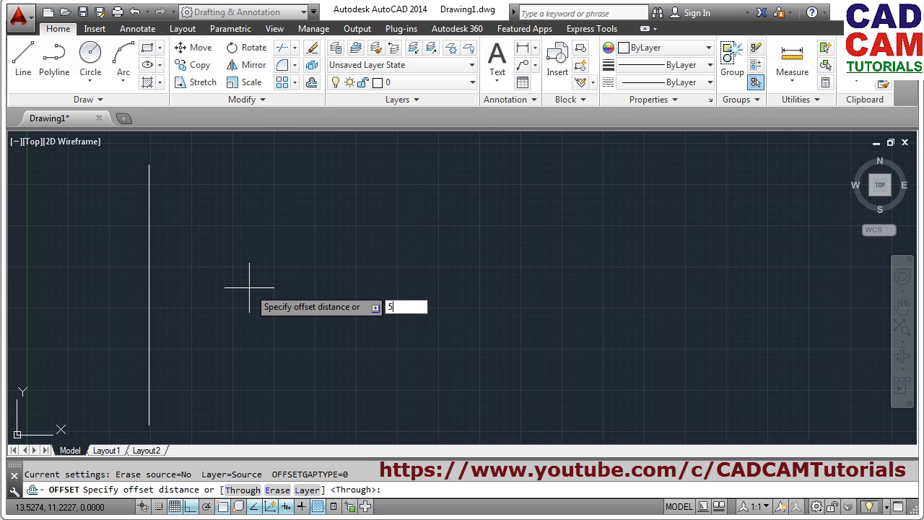
pyautogui.press('Return')
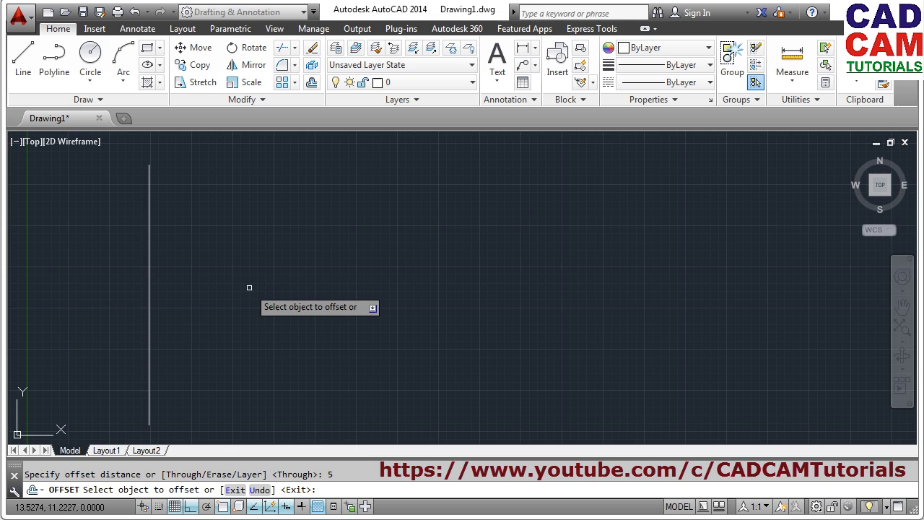
pyautogui.click(149, 288)
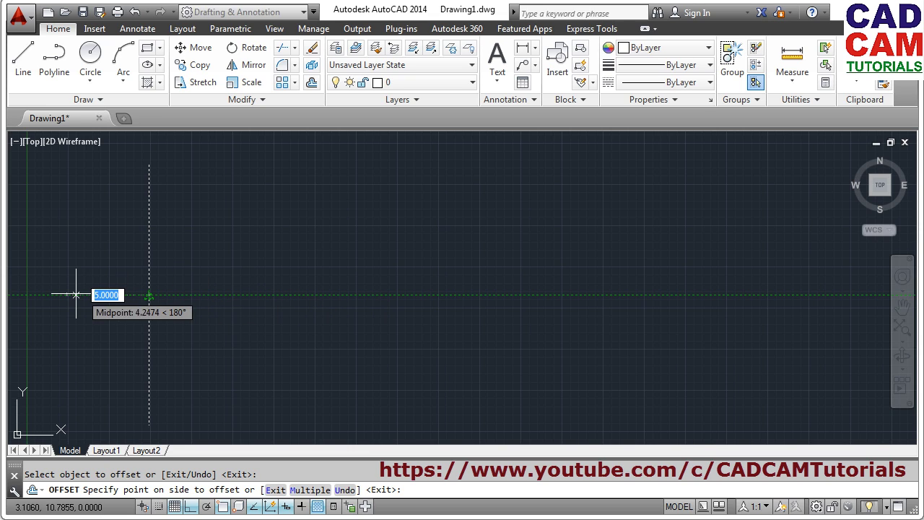
pyautogui.click(282, 294)
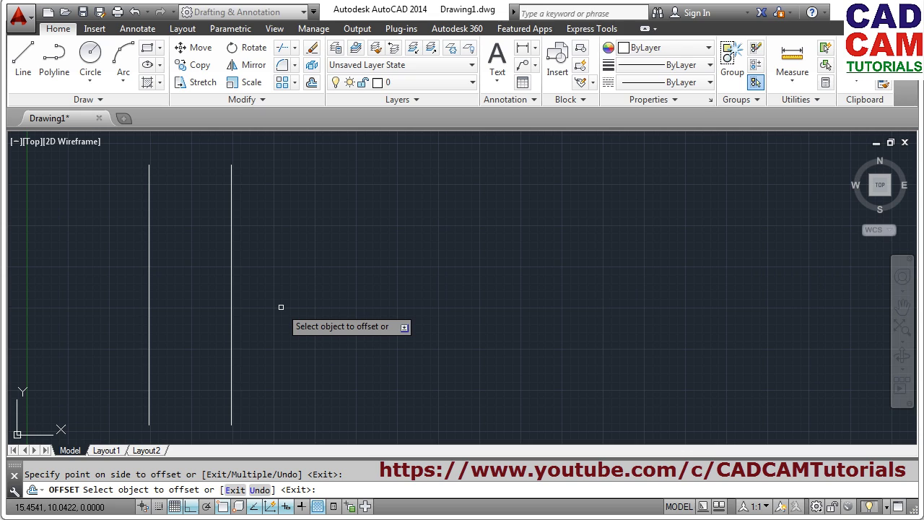
pyautogui.click(148, 314)
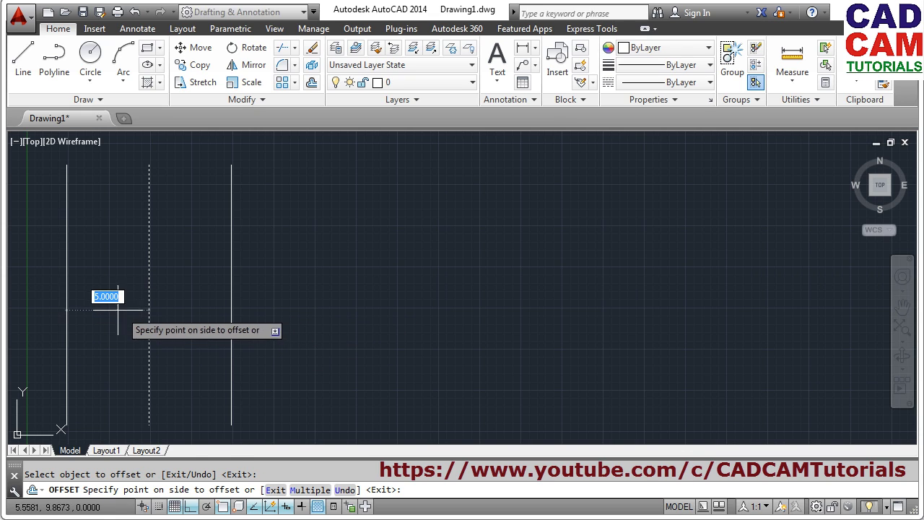
pyautogui.click(84, 304)
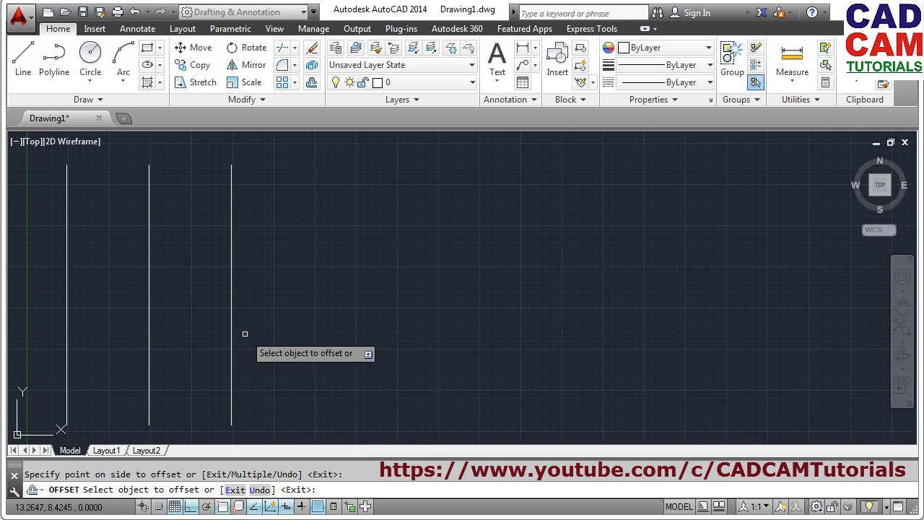
# - Offset the rightmost line a further 10 units to the right and exit Offset
pyautogui.click(232, 306)
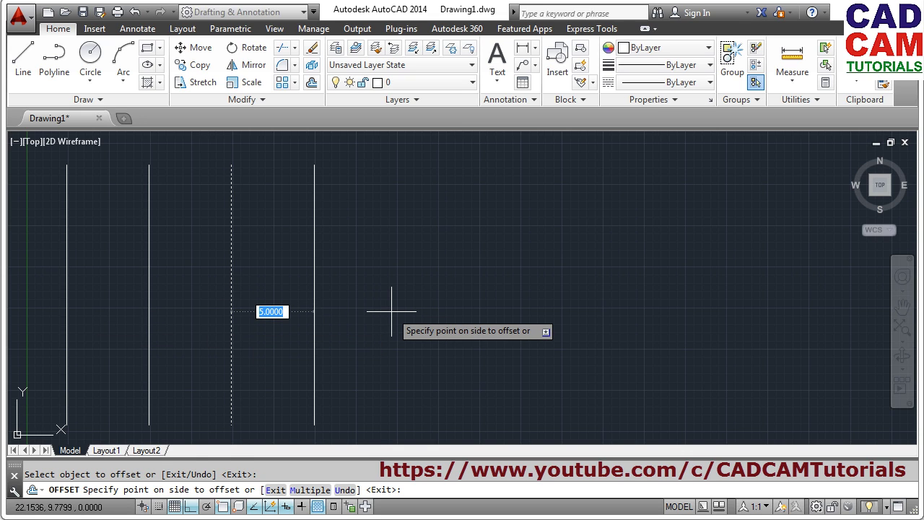
pyautogui.write('10')
pyautogui.press('Return')
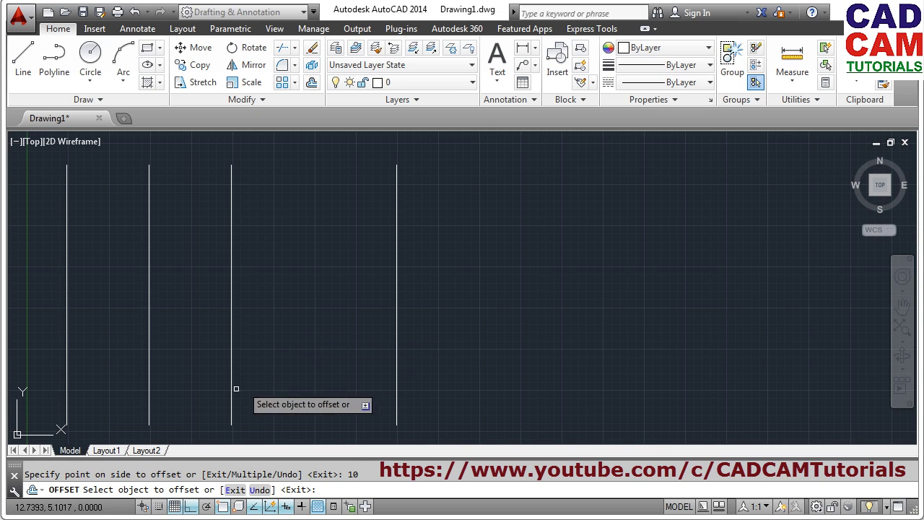
pyautogui.click(235, 490)
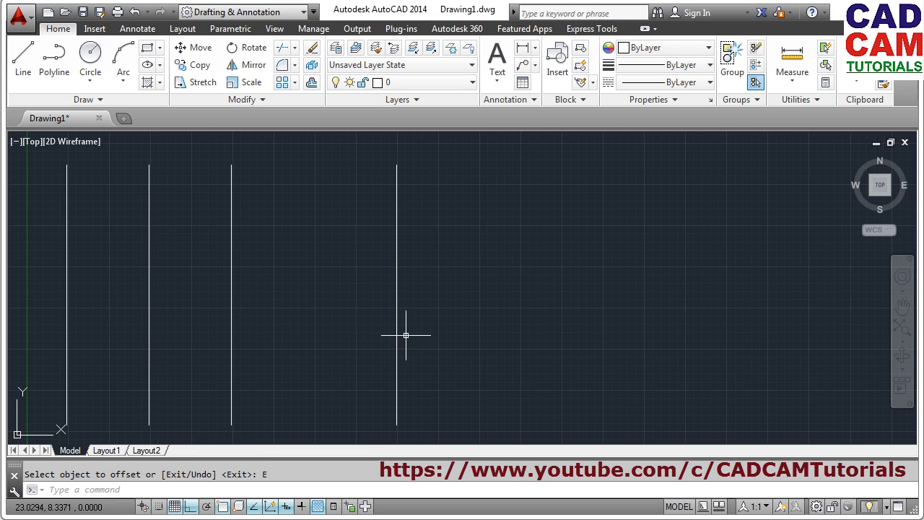
# - Erase all four vertical lines with a window selection
pyautogui.write('e')
pyautogui.press('Return')
pyautogui.click(438, 301)
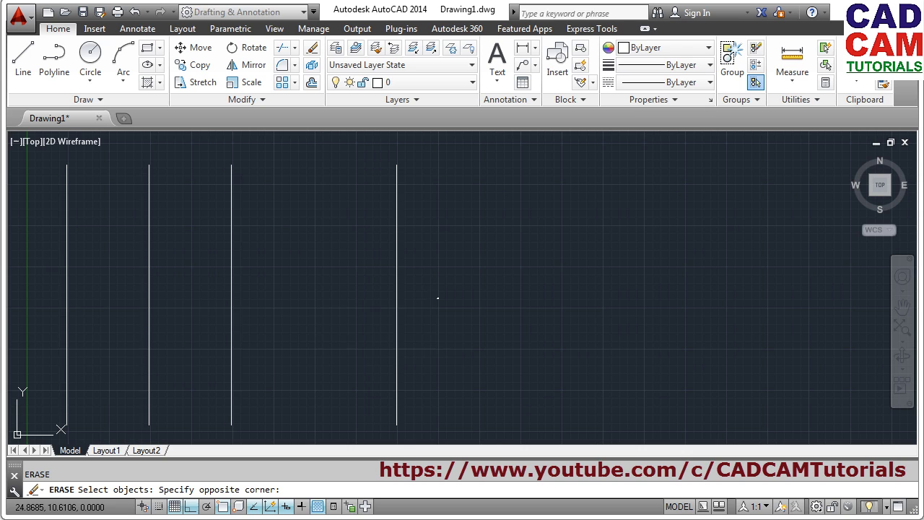
pyautogui.click(35, 333)
pyautogui.press('Return')
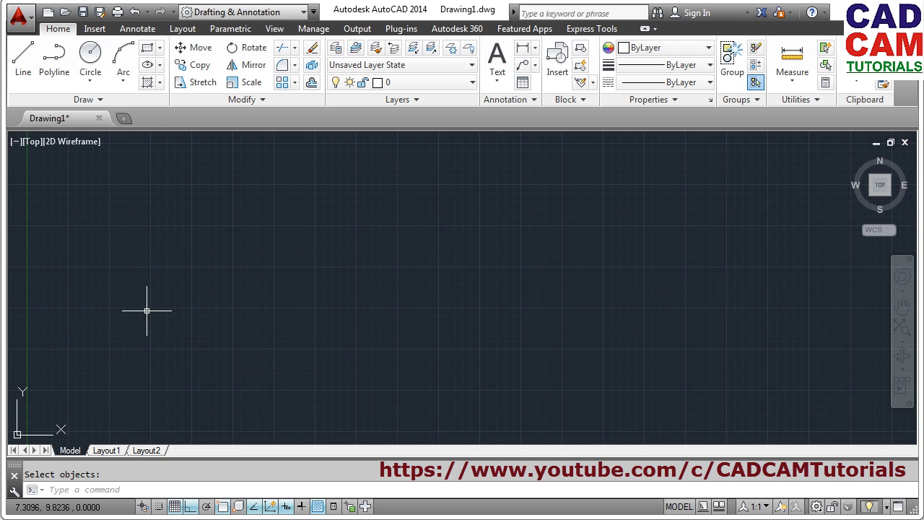
# - Draw a long horizontal line across the drawing
pyautogui.write('l')
pyautogui.press('Return')
pyautogui.click(119, 286)
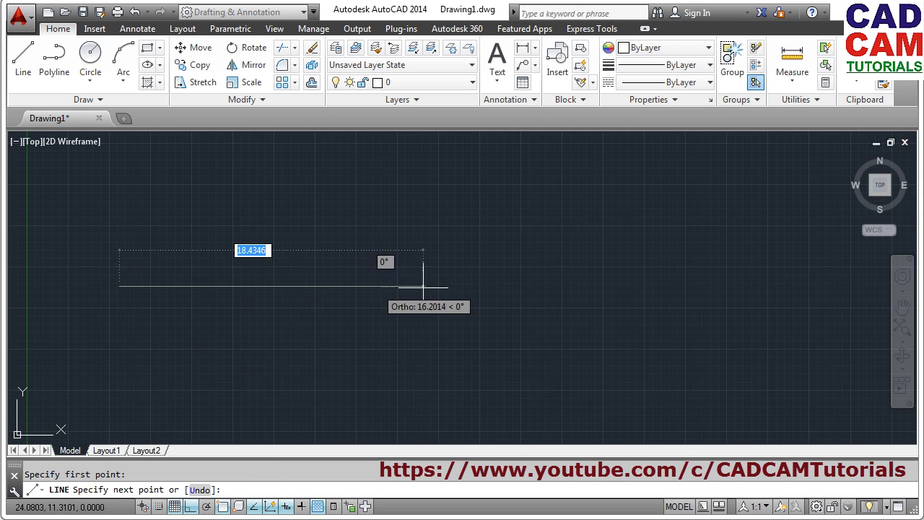
pyautogui.click(757, 286)
pyautogui.press('Return')
pyautogui.press('Return')
# - Draw two vertical lines crossing the horizontal line
pyautogui.click(347, 140)
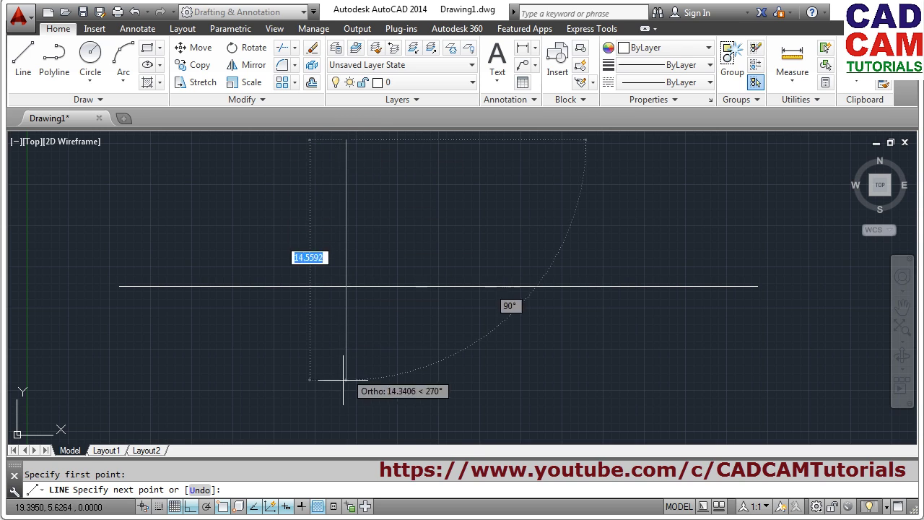
pyautogui.click(347, 433)
pyautogui.press('Return')
pyautogui.press('Return')
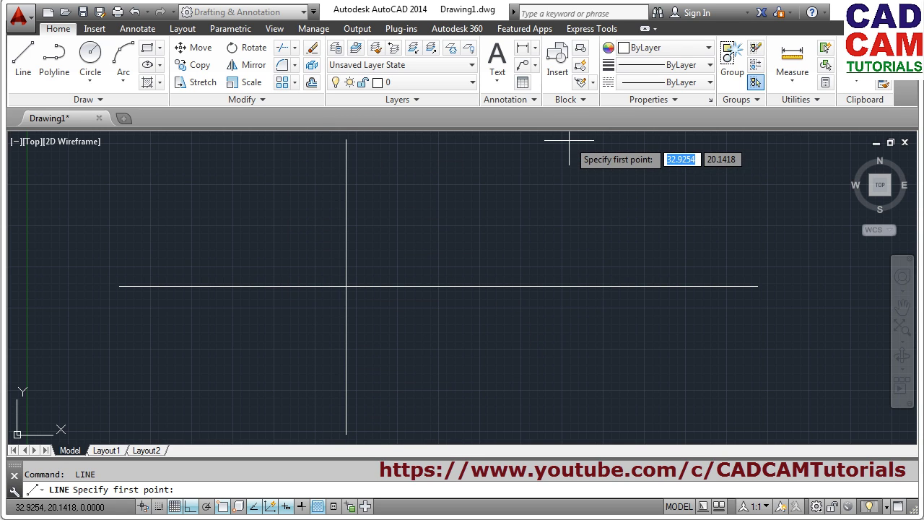
pyautogui.click(561, 141)
pyautogui.click(537, 432)
pyautogui.press('Return')
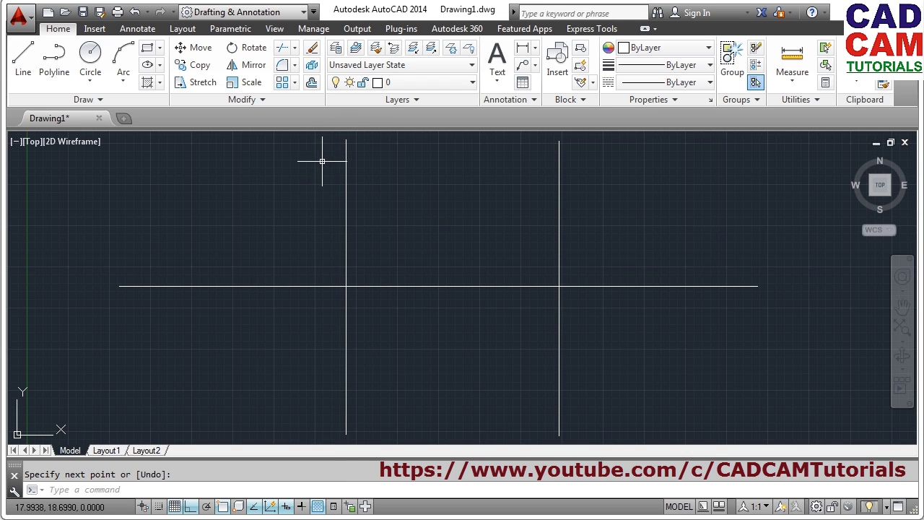
# - Trim both vertical lines above the horizontal line
pyautogui.click(283, 49)
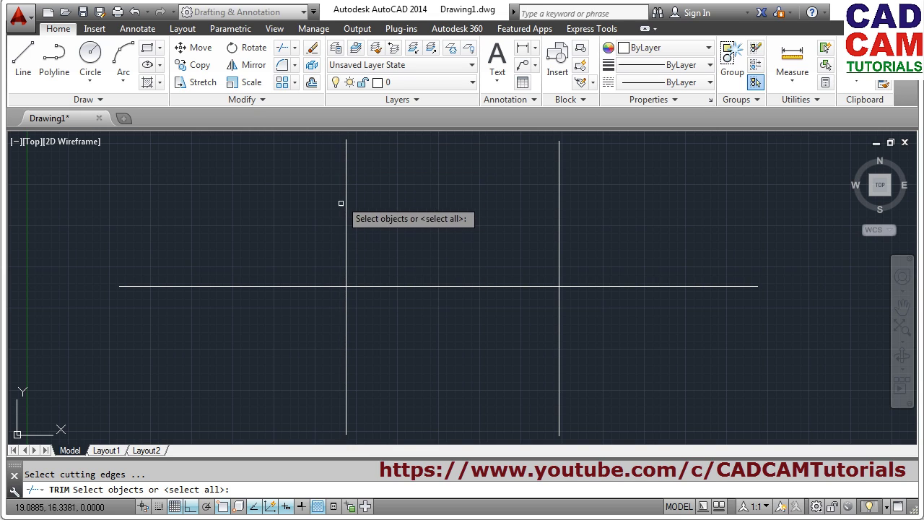
pyautogui.click(449, 285)
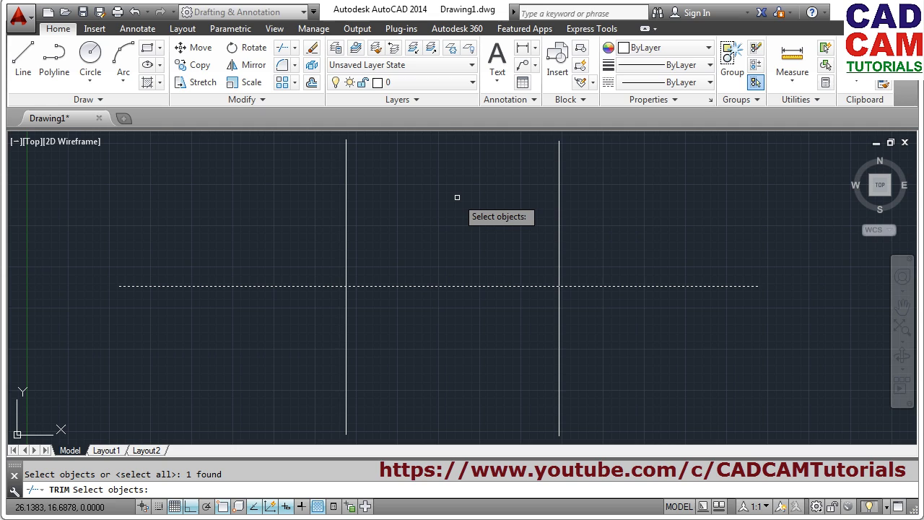
pyautogui.press('Return')
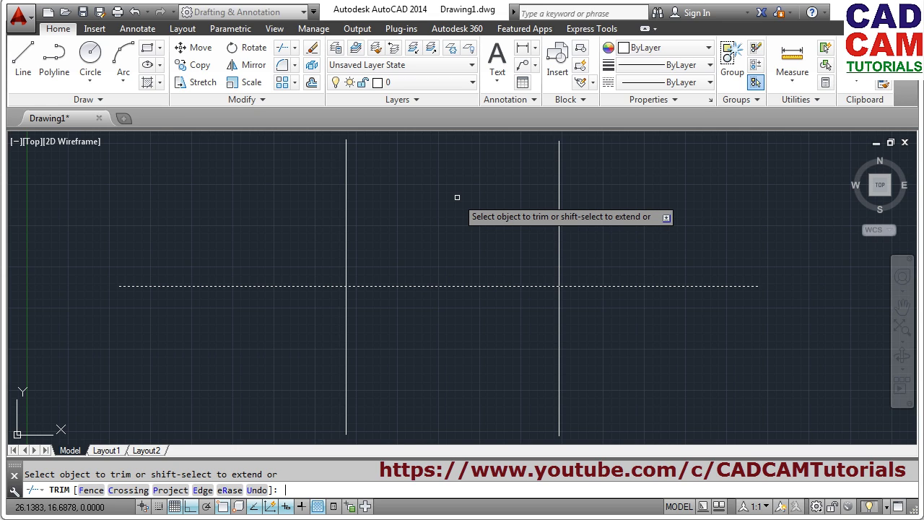
pyautogui.click(346, 222)
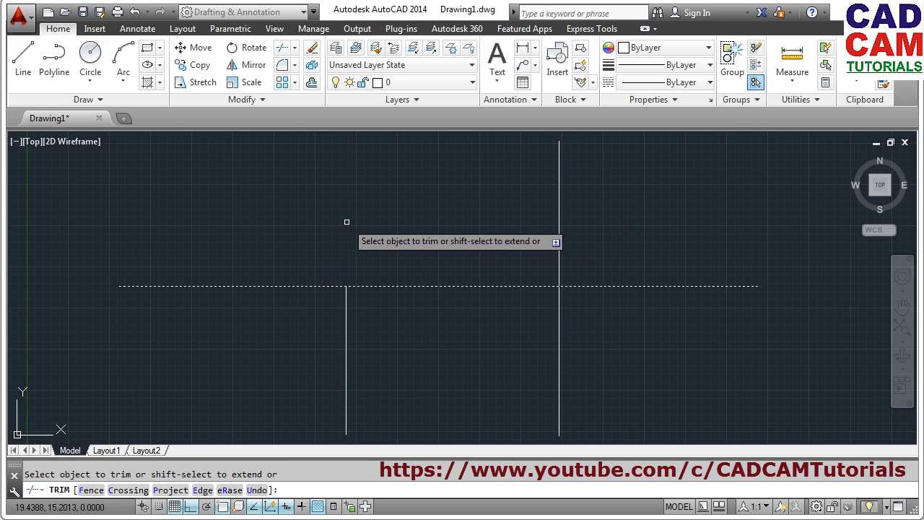
pyautogui.click(560, 234)
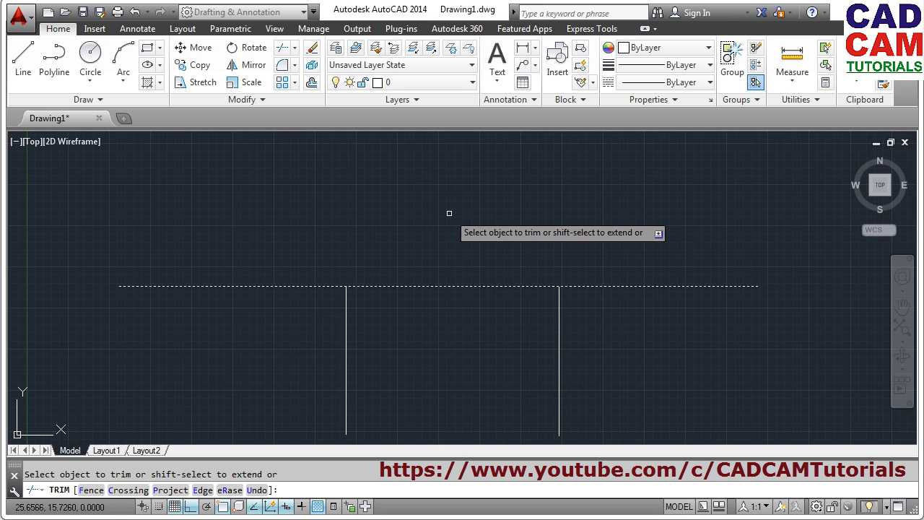
pyautogui.press('Return')
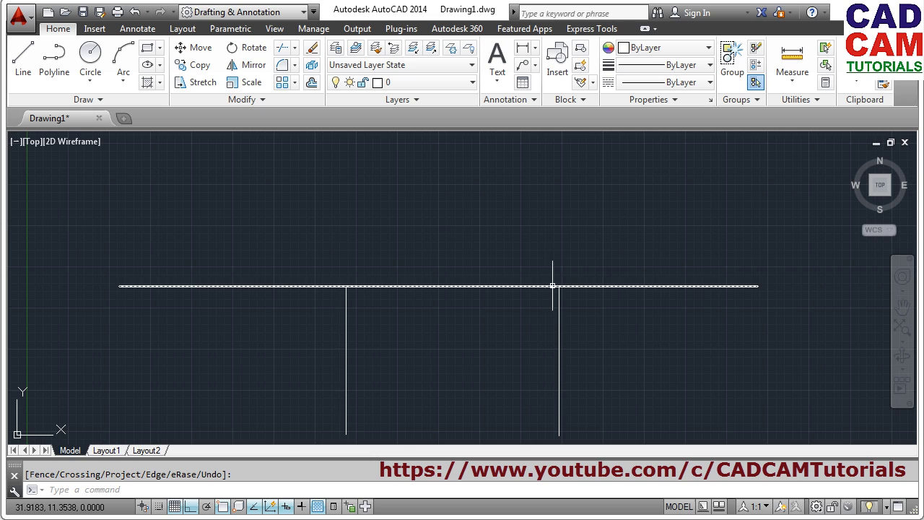
# - Trim the horizontal line's ends beyond the two vertical lines
pyautogui.click(282, 47)
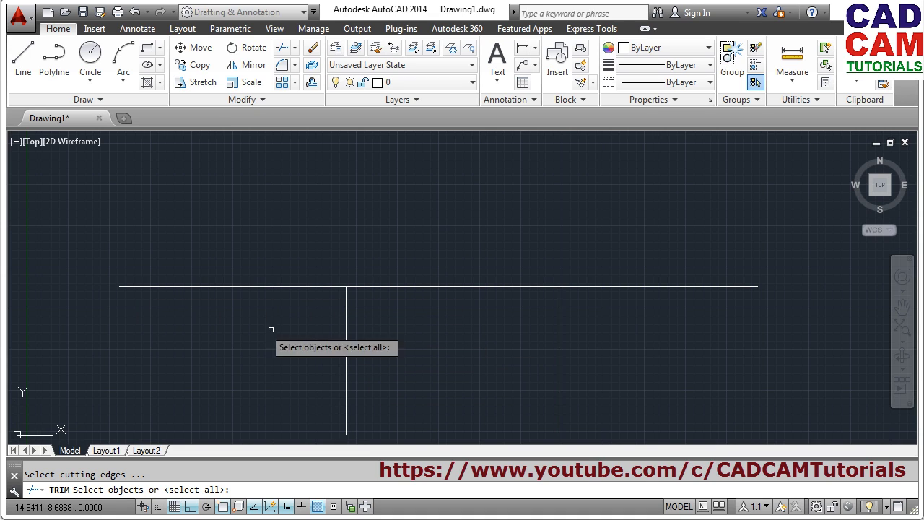
pyautogui.click(345, 344)
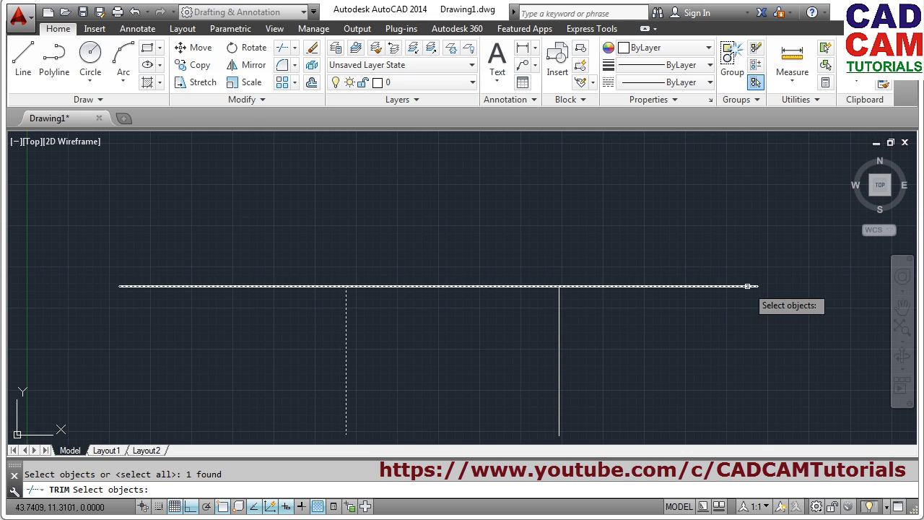
pyautogui.click(559, 372)
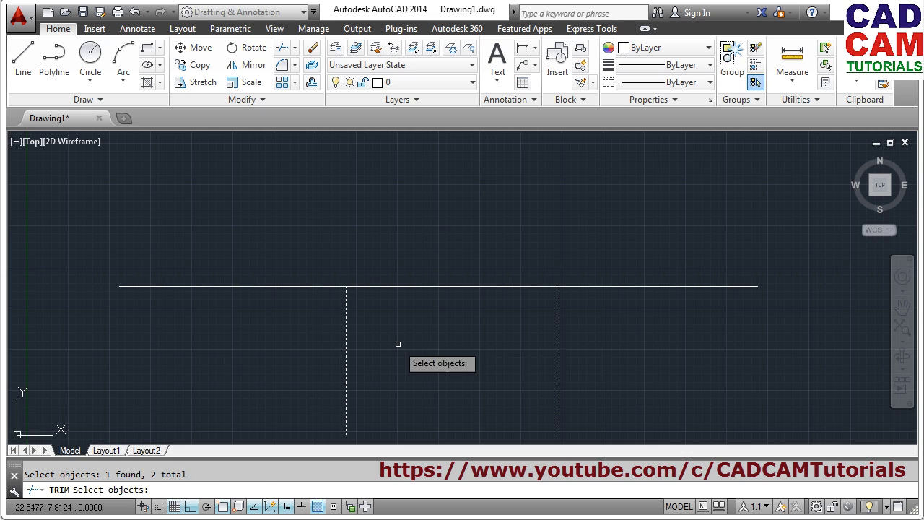
pyautogui.press('Return')
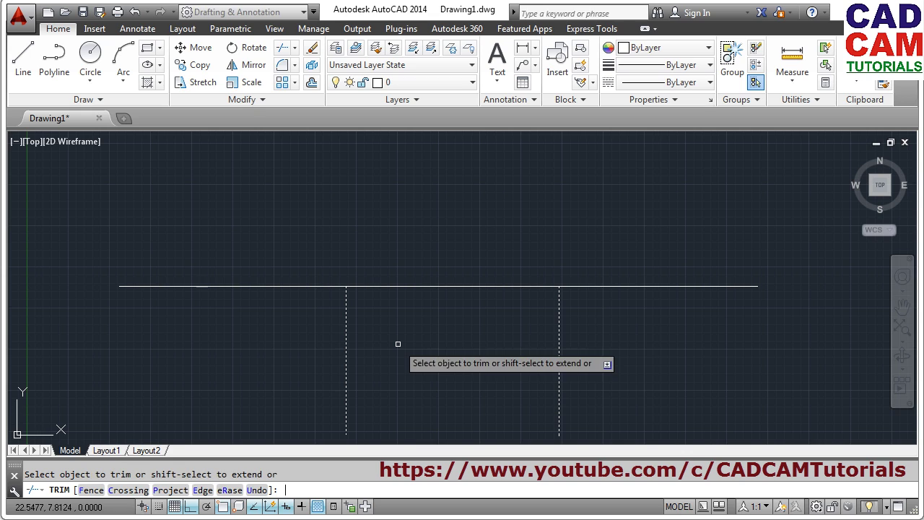
pyautogui.click(226, 286)
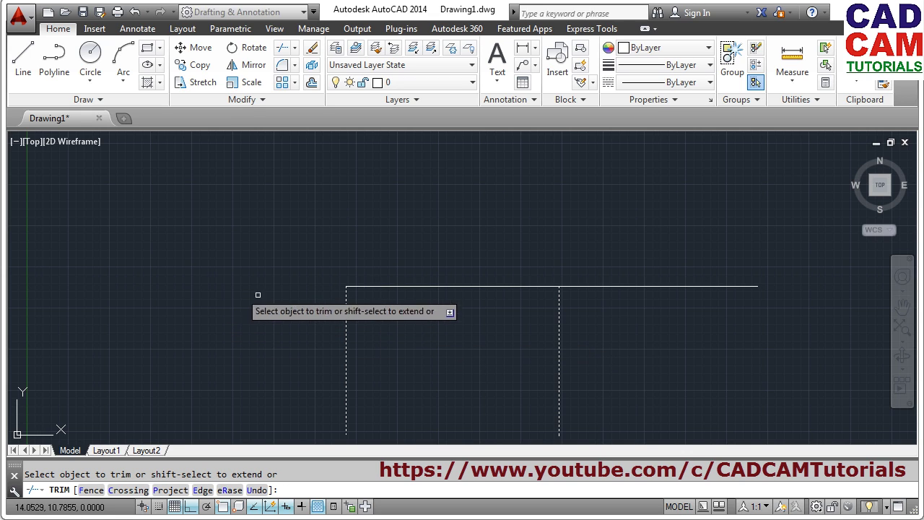
pyautogui.click(652, 287)
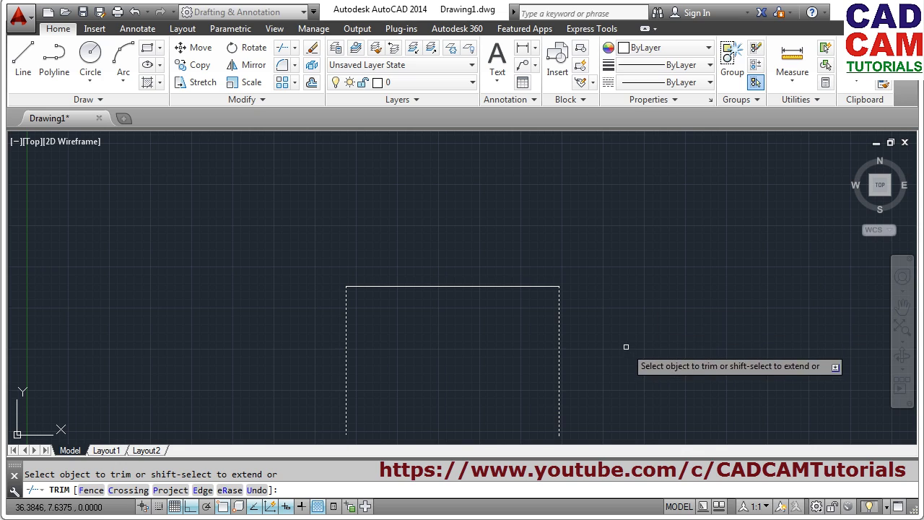
pyautogui.press('Return')
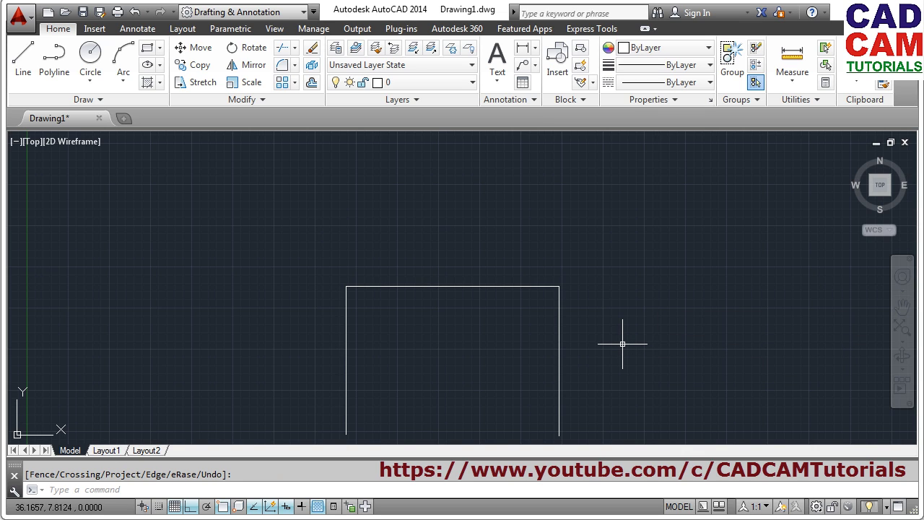
# - Undo both trims with U so all lines are whole again
pyautogui.write('u')
pyautogui.press('Return')
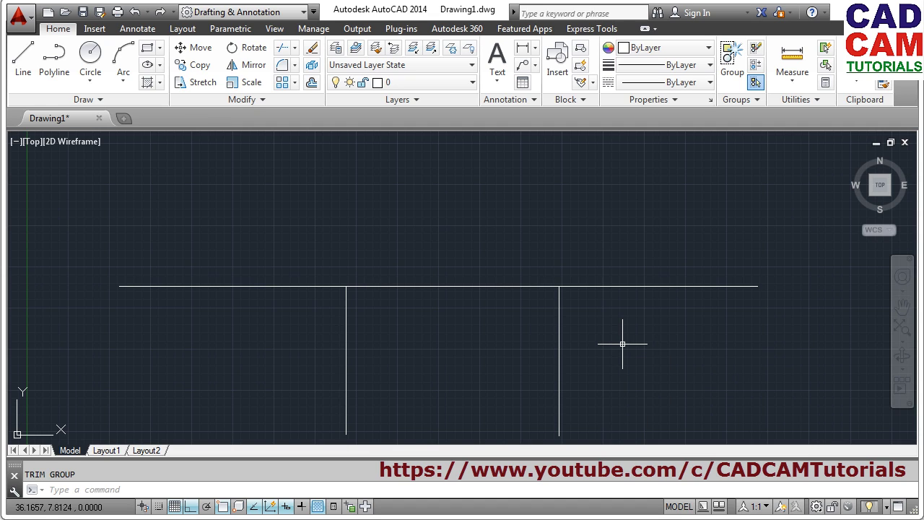
pyautogui.press('Return')
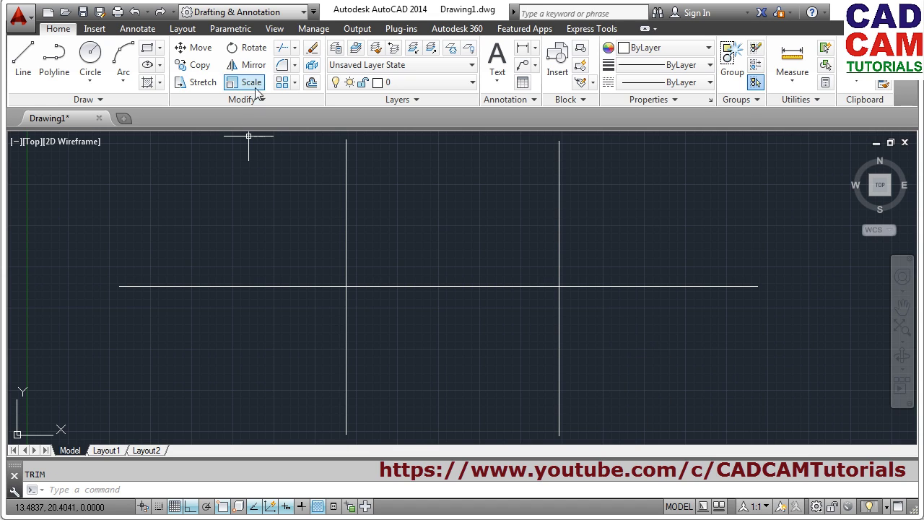
pyautogui.click(282, 51)
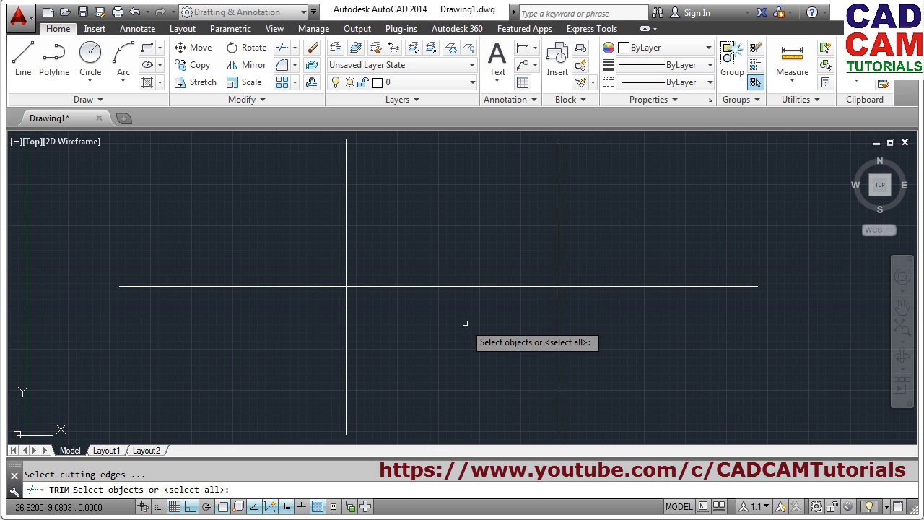
pyautogui.press('Return')
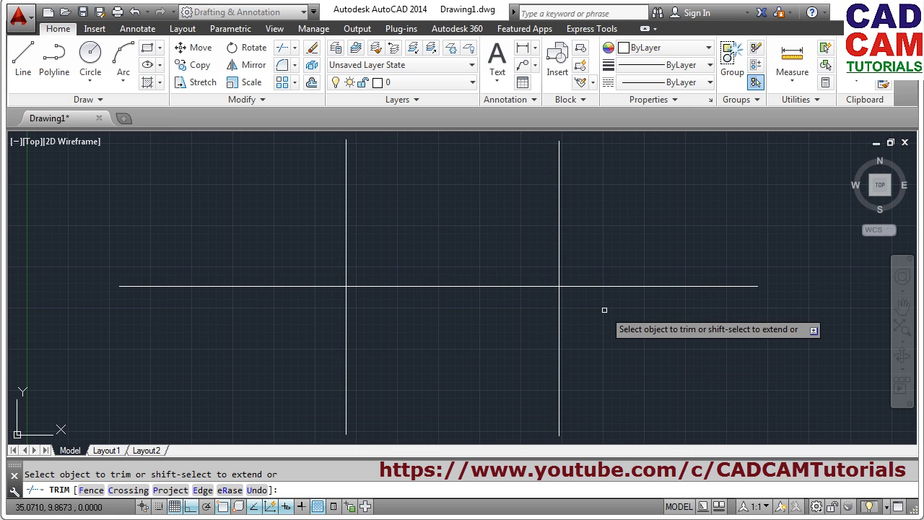
pyautogui.click(255, 287)
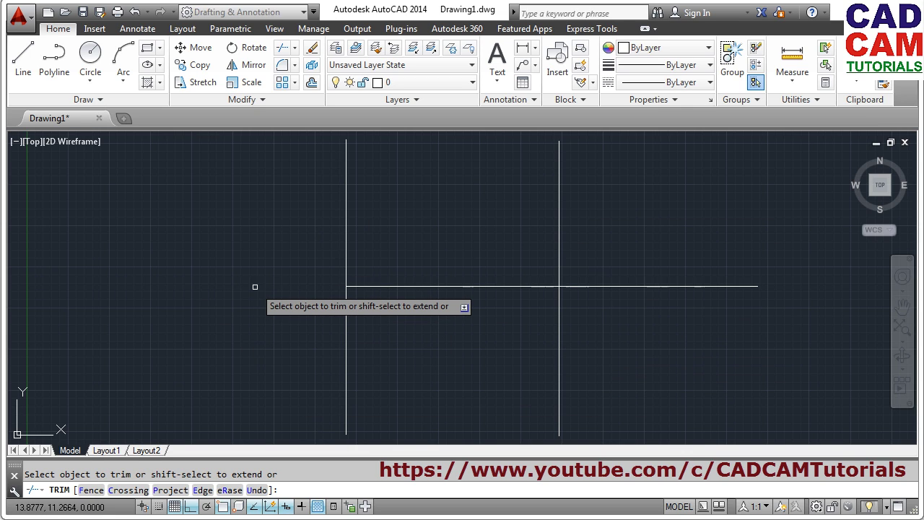
pyautogui.click(346, 247)
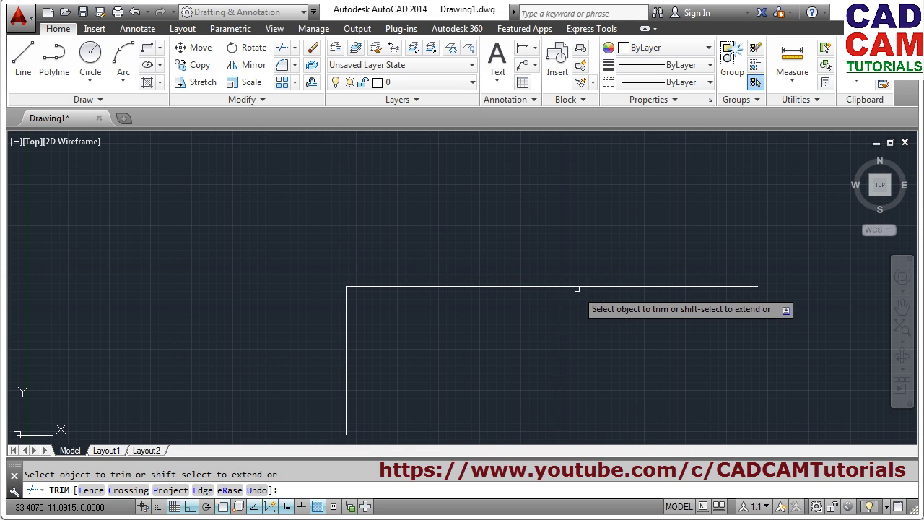
pyautogui.click(576, 287)
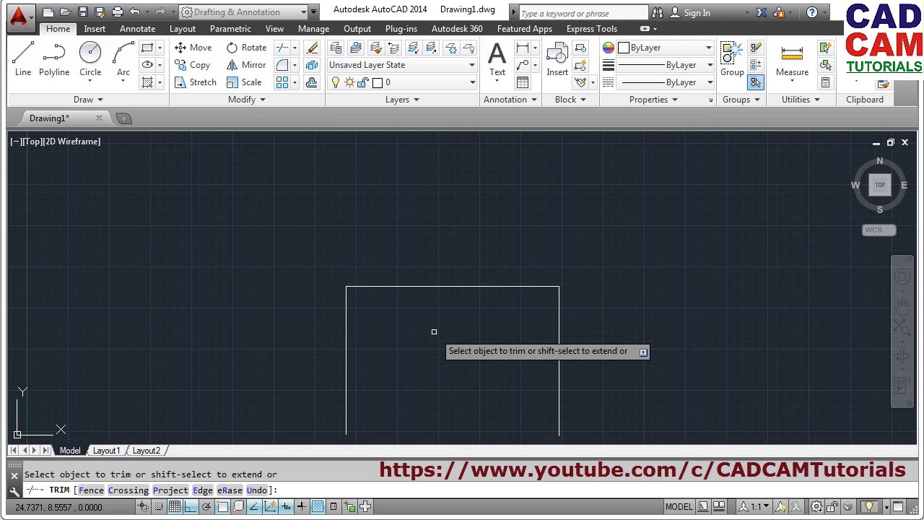
pyautogui.press('Return')
pyautogui.write('u')
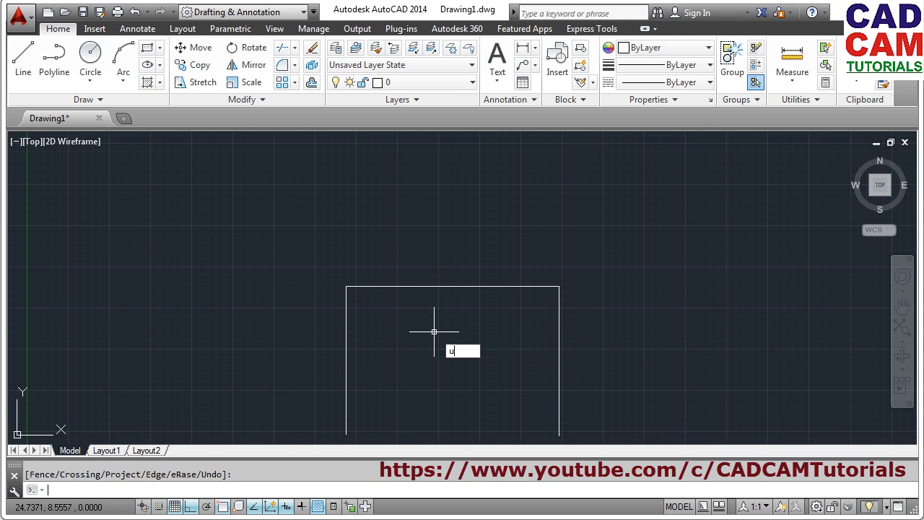
pyautogui.press('Return')
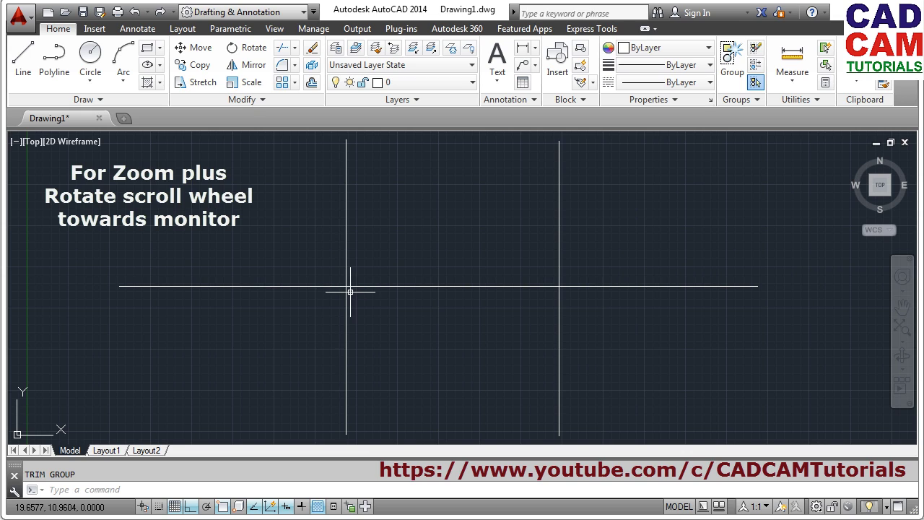
# - Zoom in and out on the crossing lines with the wheel, then pan across the drawing
pyautogui.scroll(4, 351, 292)
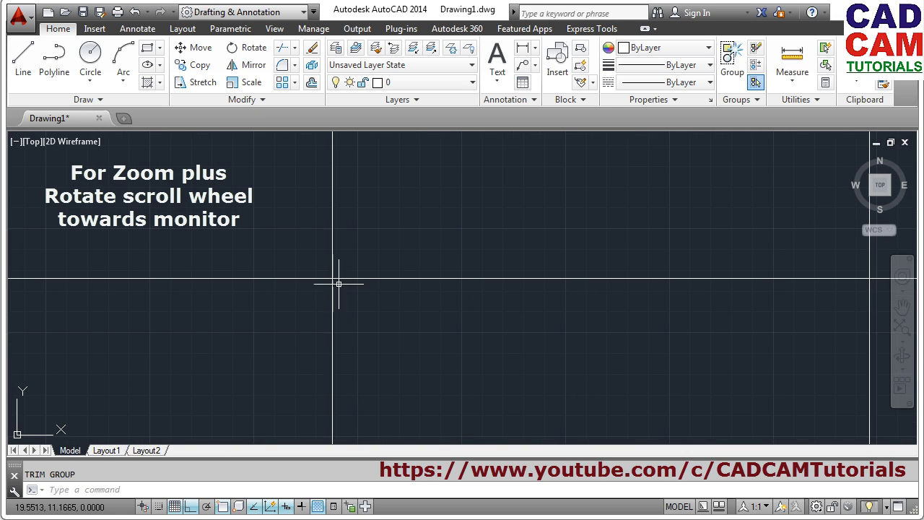
pyautogui.scroll(8, 338, 278)
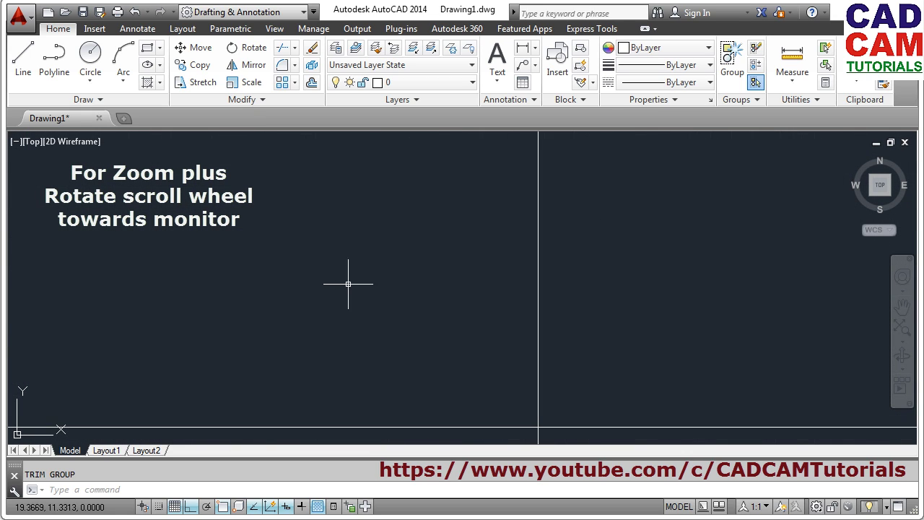
pyautogui.scroll(-6, 447, 320)
pyautogui.scroll(-3, 488, 349)
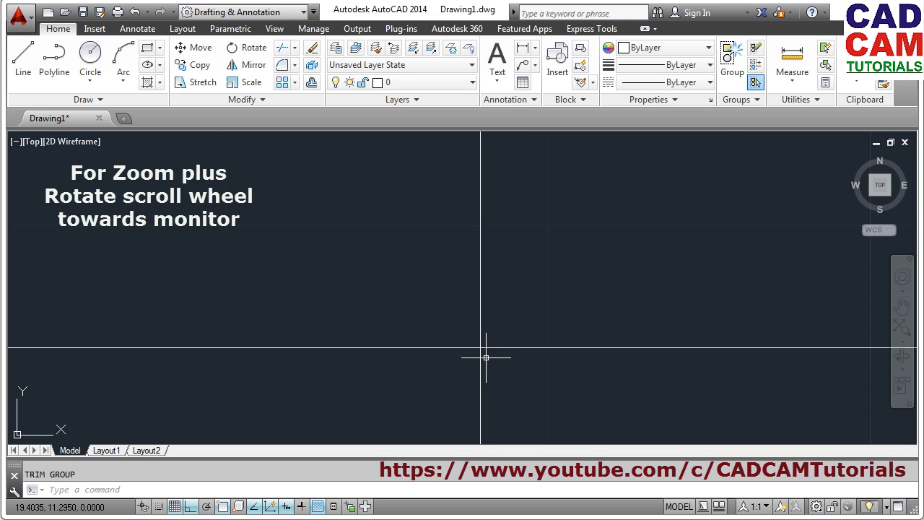
pyautogui.scroll(2, 470, 346)
pyautogui.scroll(5, 433, 311)
pyautogui.scroll(-4, 348, 193)
pyautogui.scroll(-3, 348, 193)
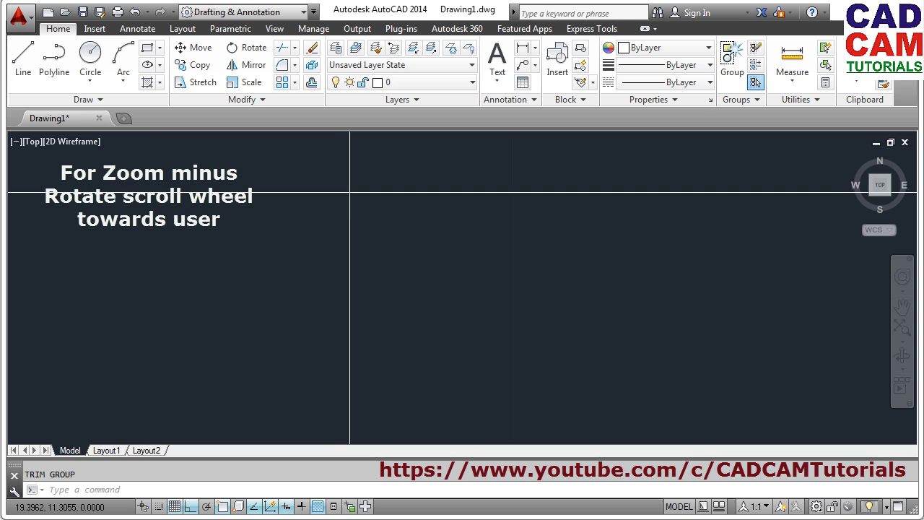
pyautogui.scroll(-2, 364, 216)
pyautogui.scroll(-2, 367, 224)
pyautogui.scroll(-4, 371, 225)
pyautogui.scroll(3, 369, 219)
pyautogui.scroll(-2, 367, 223)
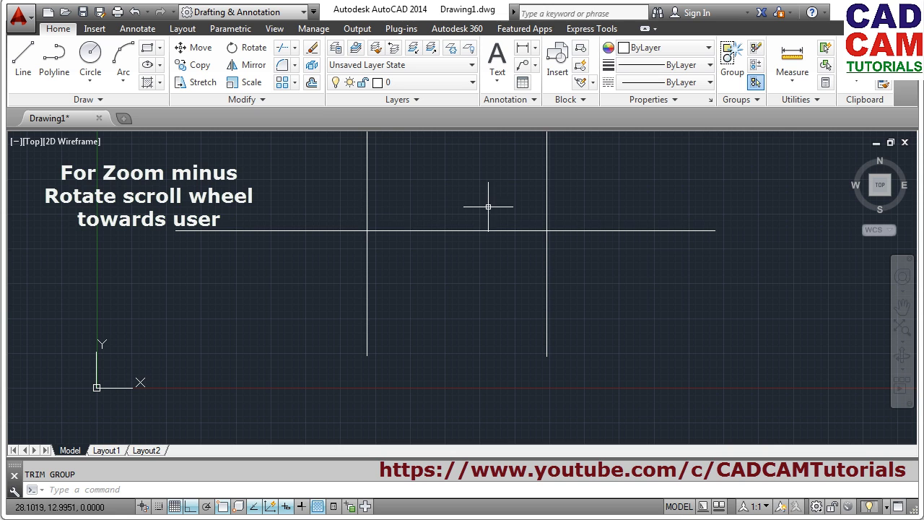
pyautogui.moveTo(496, 207)
pyautogui.mouseDown(button='middle')
pyautogui.moveTo(392, 267)
pyautogui.moveTo(184, 306)
pyautogui.moveTo(330, 262)
pyautogui.moveTo(345, 247)
pyautogui.mouseUp(button='middle')
pyautogui.moveTo(455, 317); pyautogui.dragTo(369, 286, button='middle')
# - Pan and zoom around the lines, then Zoom Extents to fit all three lines
pyautogui.moveTo(311, 213); pyautogui.dragTo(382, 292, button='middle')
pyautogui.moveTo(417, 378); pyautogui.dragTo(324, 319, button='middle')
pyautogui.moveTo(323, 249)
pyautogui.mouseDown(button='middle')
pyautogui.moveTo(359, 284)
pyautogui.moveTo(363, 274)
pyautogui.mouseUp(button='middle')
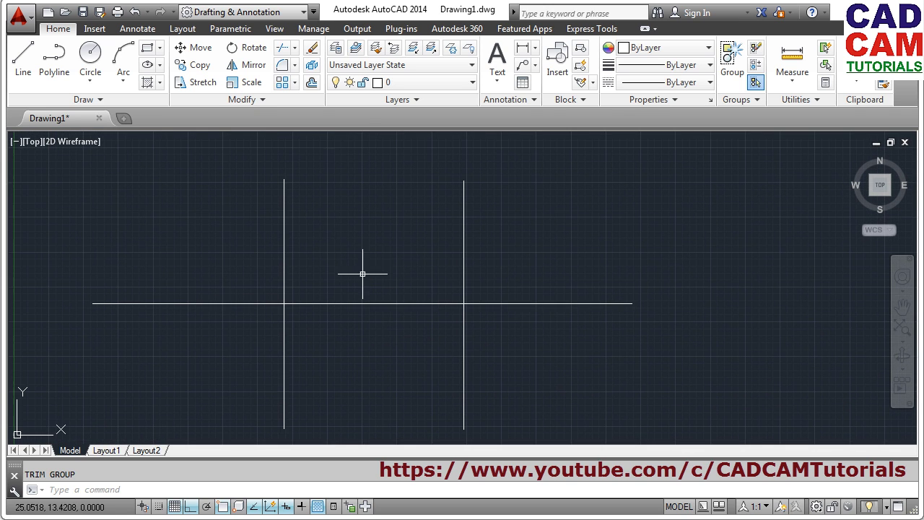
pyautogui.middleClick(340, 325)
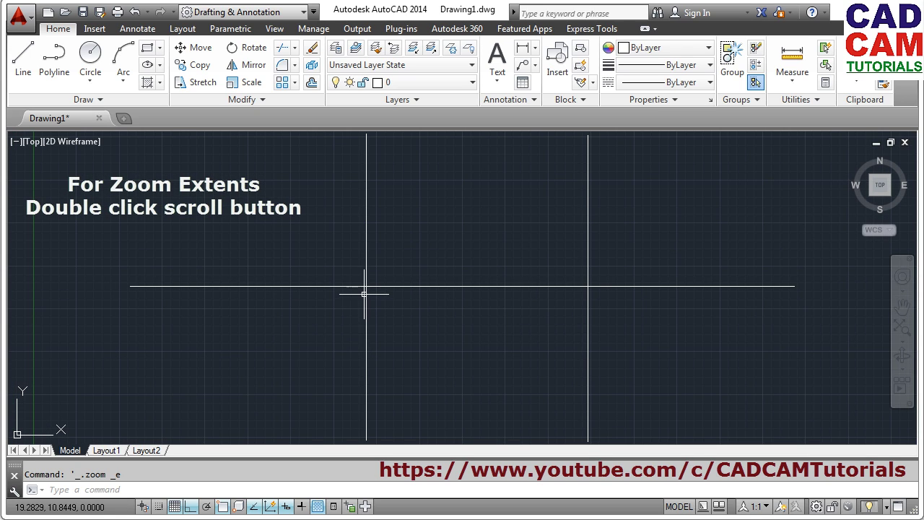
pyautogui.scroll(3, 344, 283)
pyautogui.moveTo(345, 282)
pyautogui.mouseDown(button='middle')
pyautogui.moveTo(479, 306)
pyautogui.moveTo(461, 299)
pyautogui.mouseUp(button='middle')
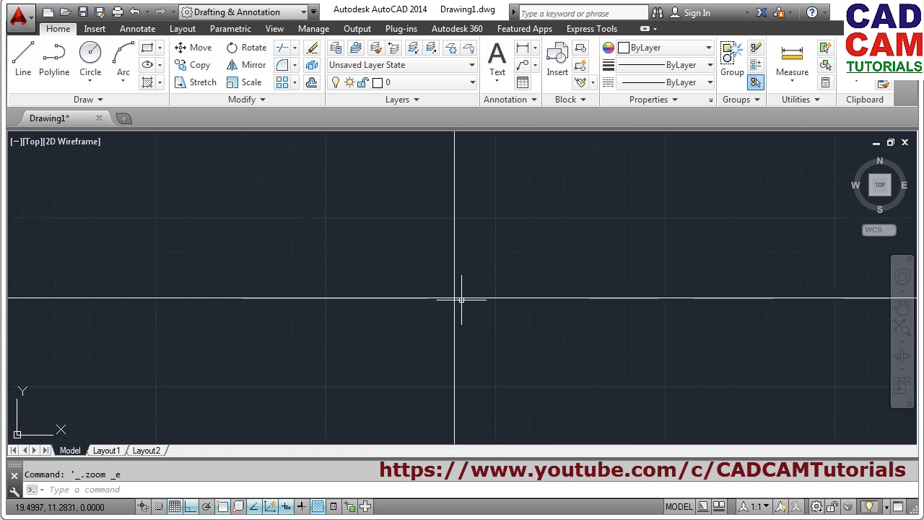
pyautogui.scroll(-2, 582, 304)
pyautogui.moveTo(582, 303); pyautogui.dragTo(349, 404, button='middle')
pyautogui.scroll(1, 348, 404)
pyautogui.middleClick(349, 404)
pyautogui.middleClick(348, 404)
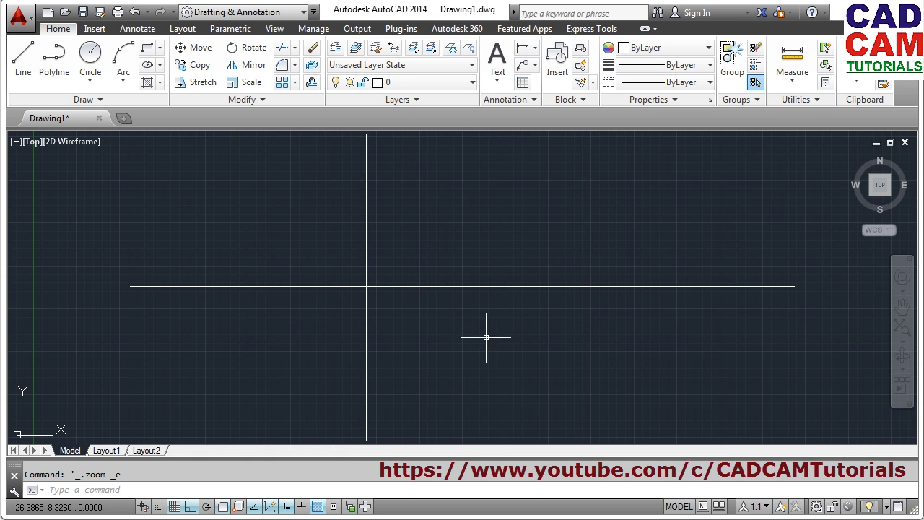
# - Pan the drawing in several directions with the navigation bar's Pan tool
pyautogui.click(902, 309)
pyautogui.moveTo(615, 332); pyautogui.dragTo(441, 335)
pyautogui.moveTo(287, 384); pyautogui.dragTo(322, 298)
pyautogui.moveTo(192, 220); pyautogui.dragTo(382, 336)
pyautogui.moveTo(501, 377); pyautogui.dragTo(356, 310)
pyautogui.moveTo(451, 248); pyautogui.dragTo(450, 276)
pyautogui.moveTo(432, 221); pyautogui.dragTo(417, 264)
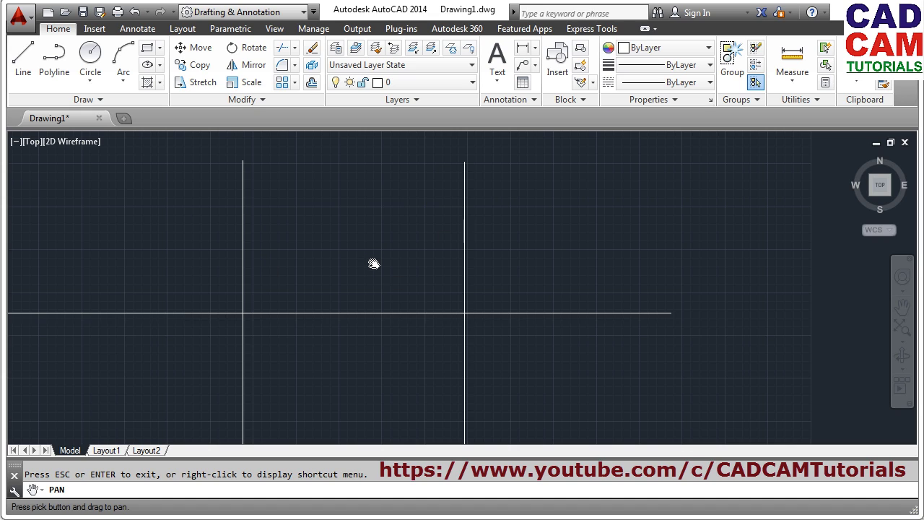
pyautogui.press('Escape')
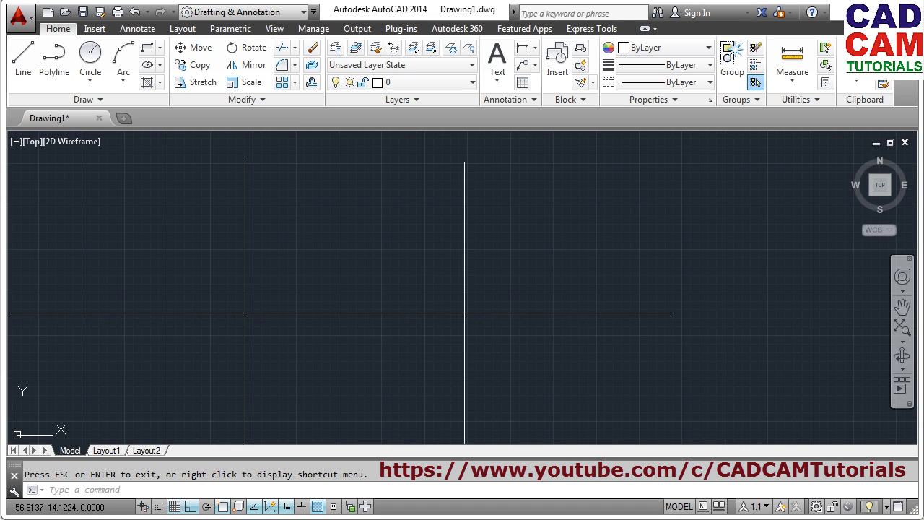
# - Zoom Window into the left intersection, then Zoom Extents back to the whole drawing
pyautogui.click(901, 327)
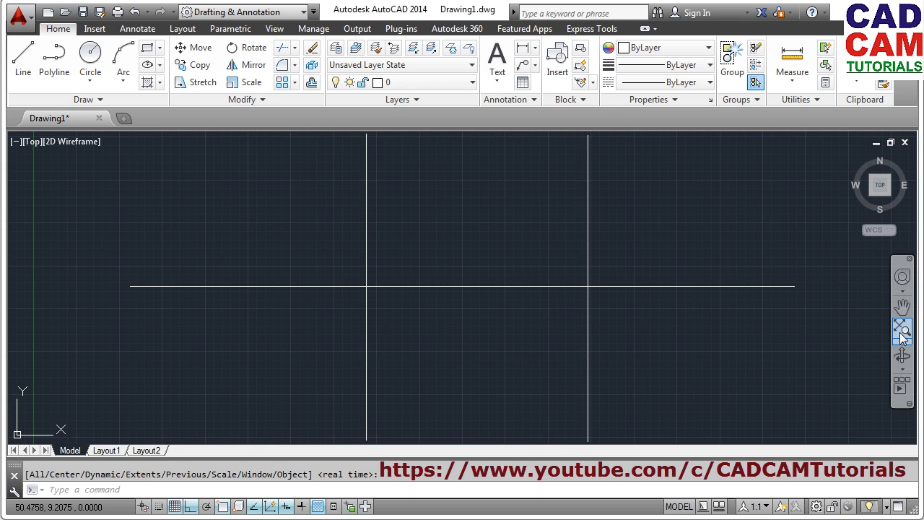
pyautogui.click(901, 344)
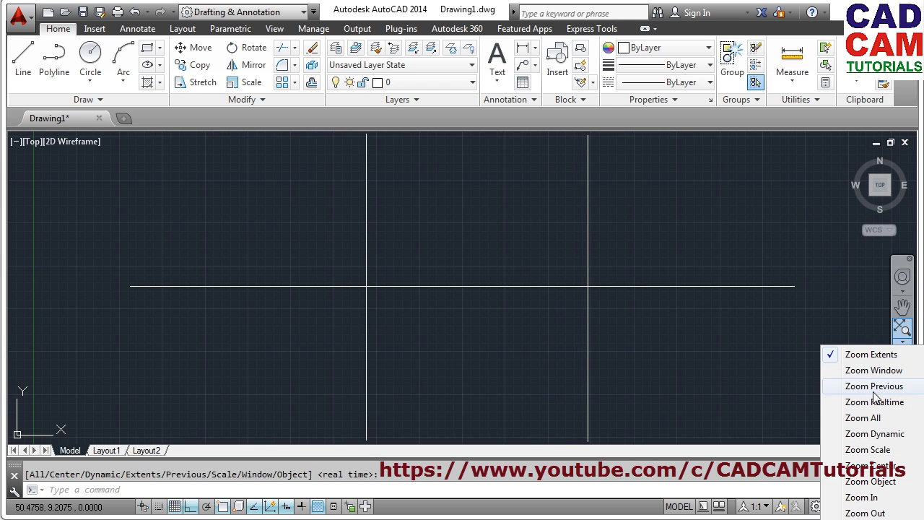
pyautogui.click(873, 370)
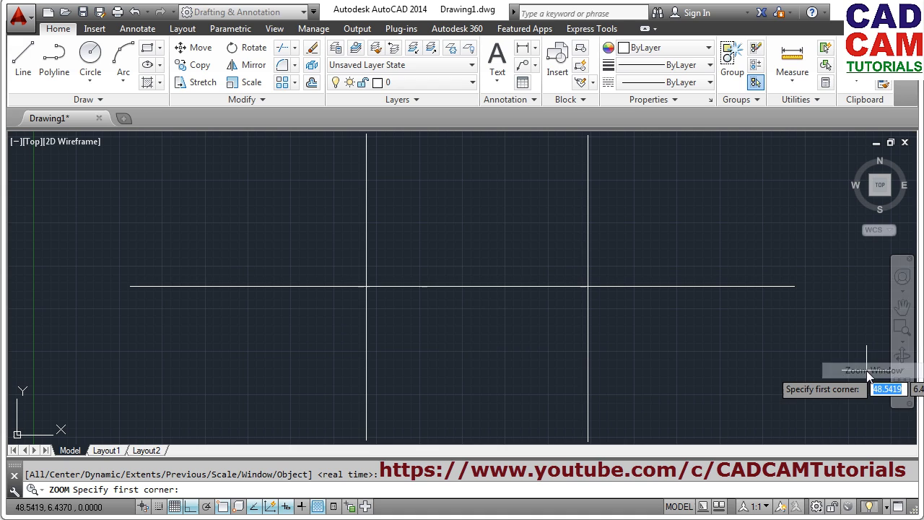
pyautogui.click(330, 260)
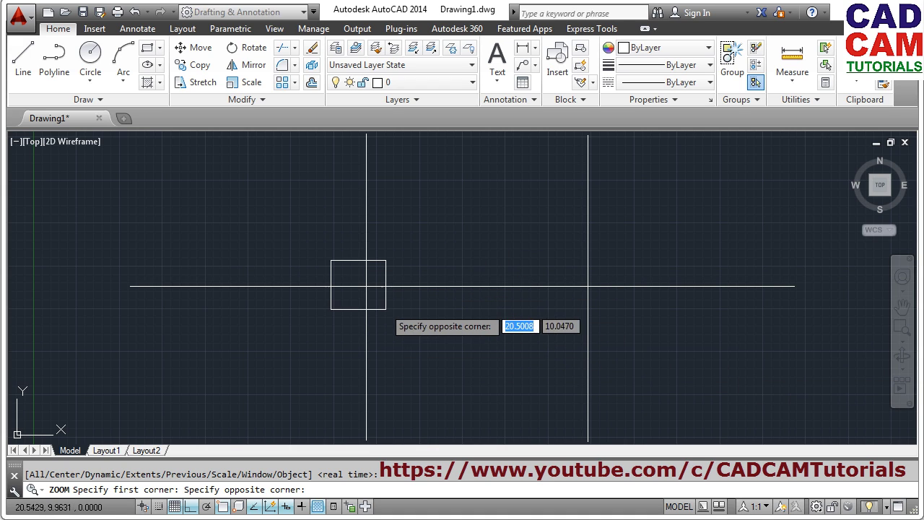
pyautogui.click(406, 319)
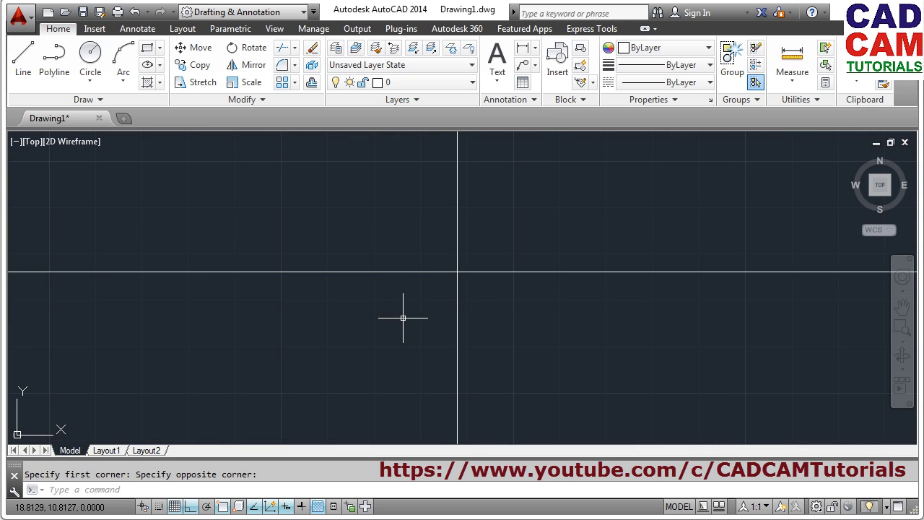
pyautogui.click(902, 341)
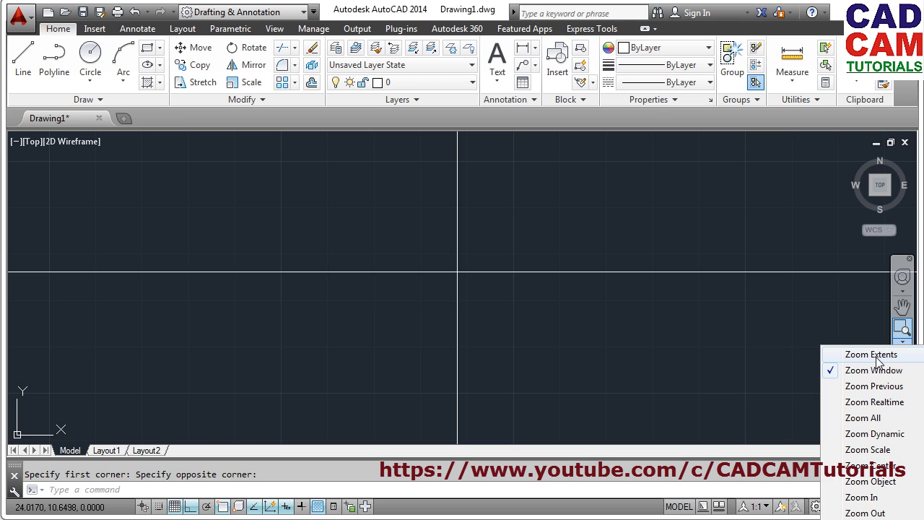
pyautogui.click(876, 356)
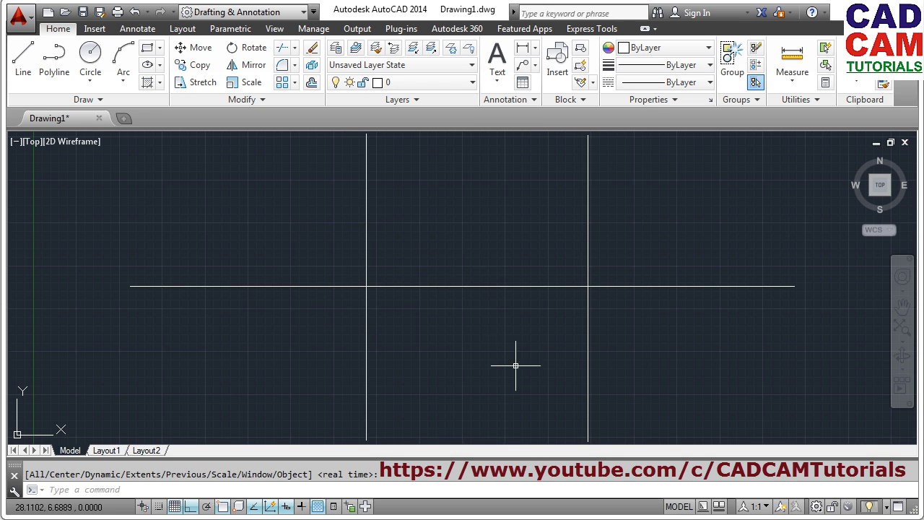
# - Erase the three crossing lines
pyautogui.write('e')
pyautogui.press('Return')
pyautogui.click(629, 315)
pyautogui.click(275, 228)
pyautogui.press('Return')
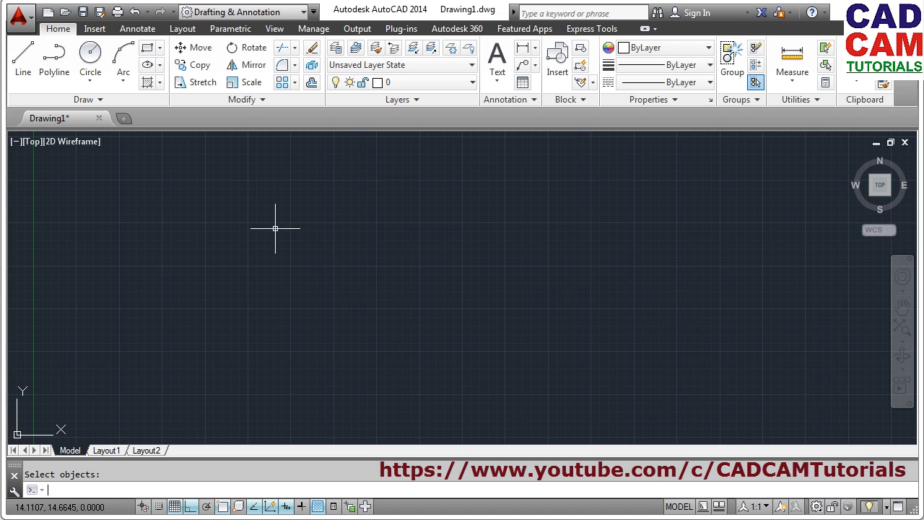
# - With Ortho off, draw a closed five-sided outline of lines
pyautogui.click(27, 76)
pyautogui.click(299, 307)
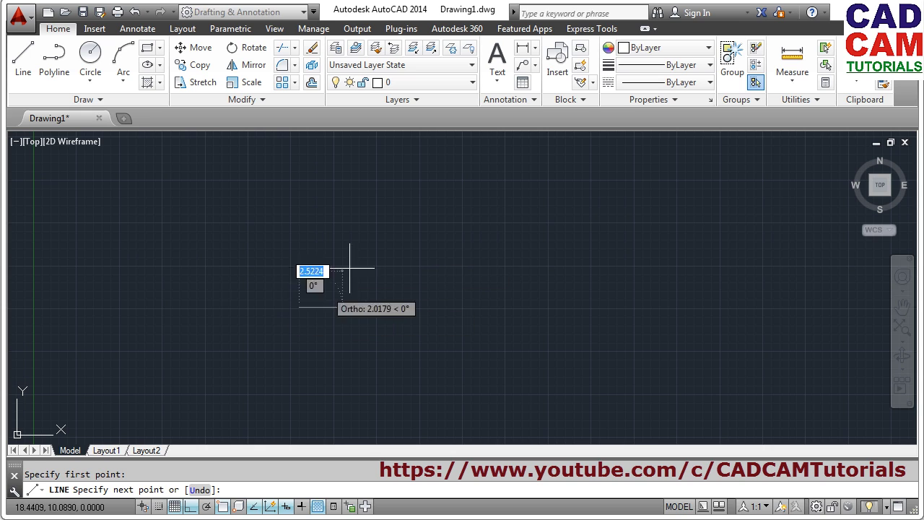
pyautogui.press('F8')
pyautogui.click(398, 176)
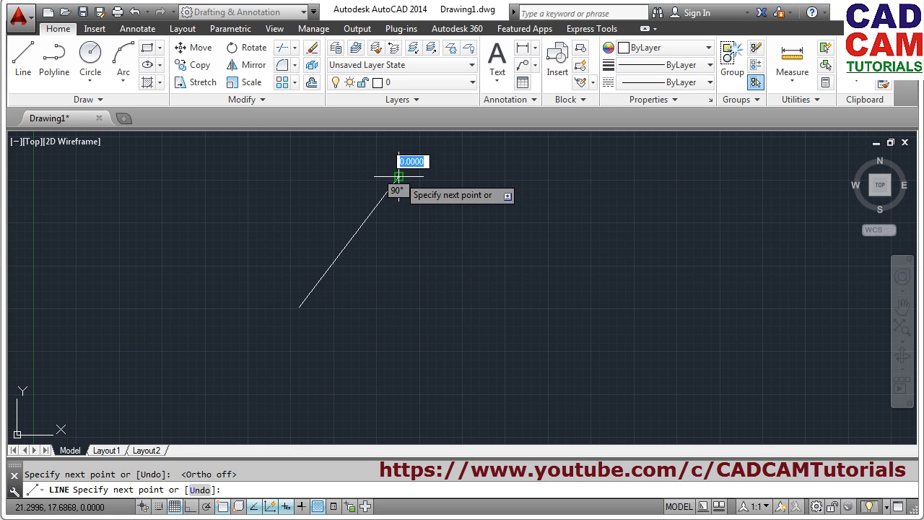
pyautogui.click(593, 202)
pyautogui.click(646, 339)
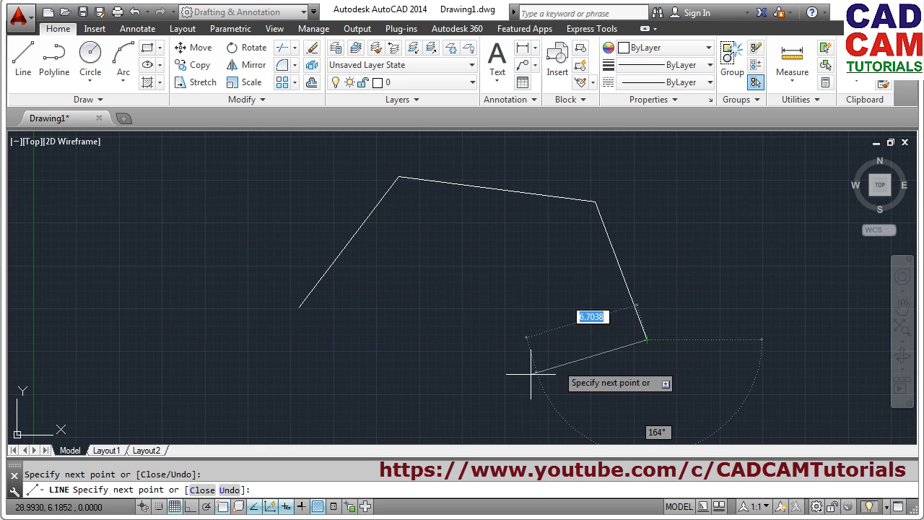
pyautogui.click(438, 426)
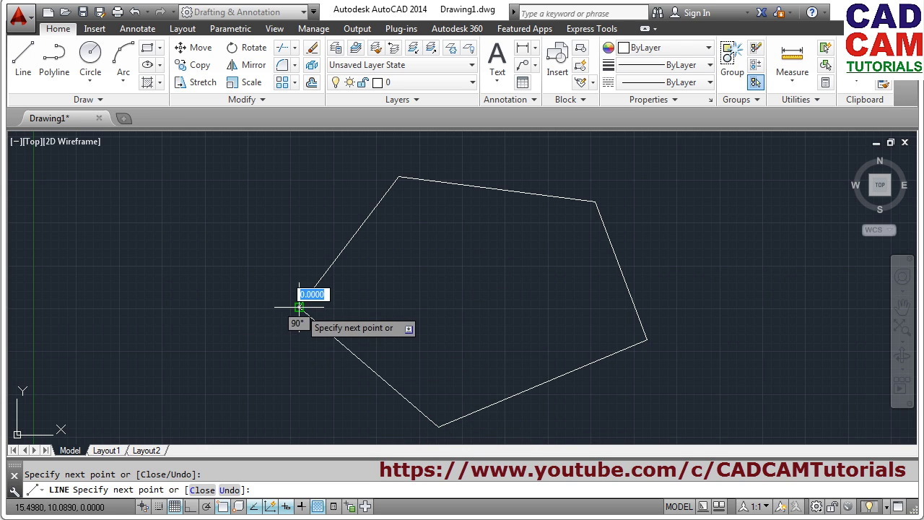
pyautogui.click(300, 307)
pyautogui.press('Return')
# - Start a circle centred inside the pentagon
pyautogui.write('c')
pyautogui.press('Return')
pyautogui.click(469, 297)
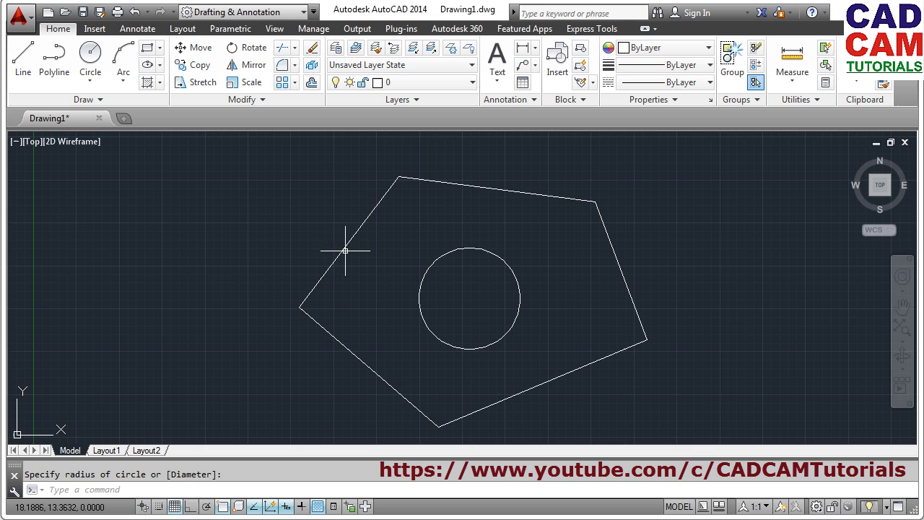
# - Measure the distance from the pentagon's left corner to its top corner
pyautogui.click(798, 88)
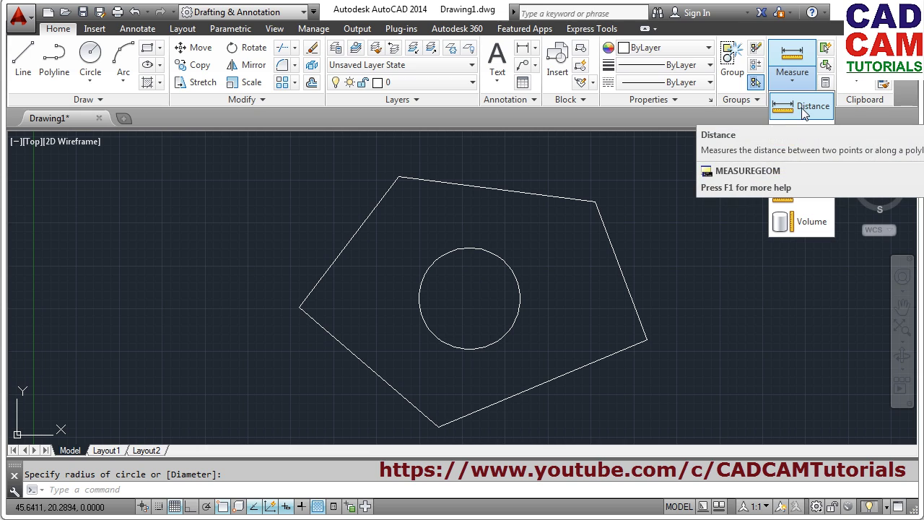
pyautogui.click(805, 108)
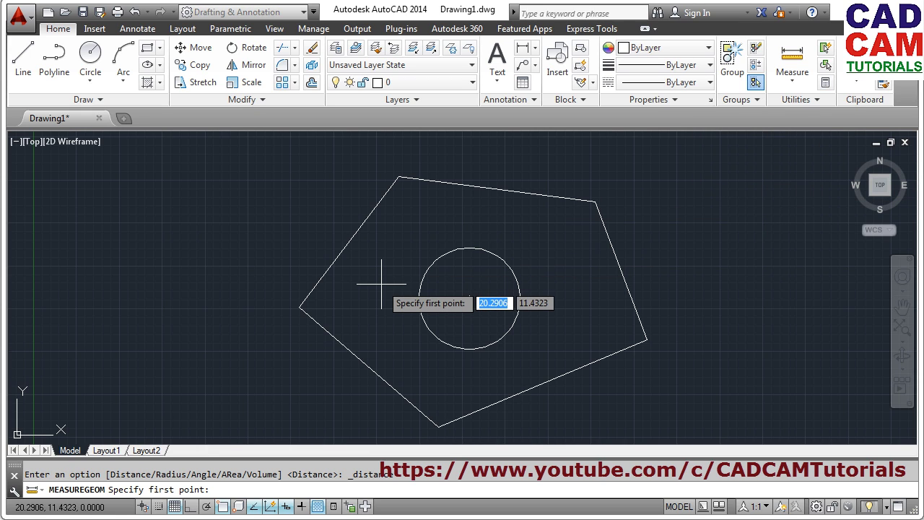
pyautogui.click(299, 307)
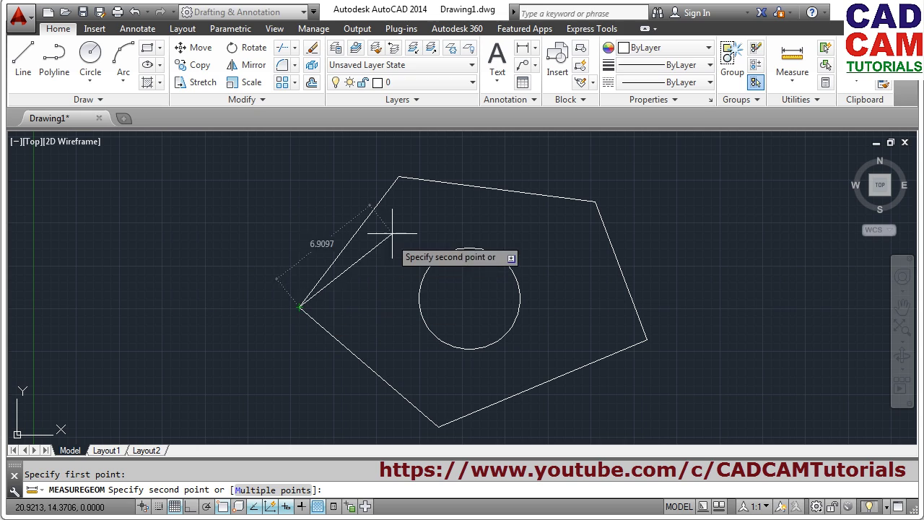
pyautogui.click(399, 176)
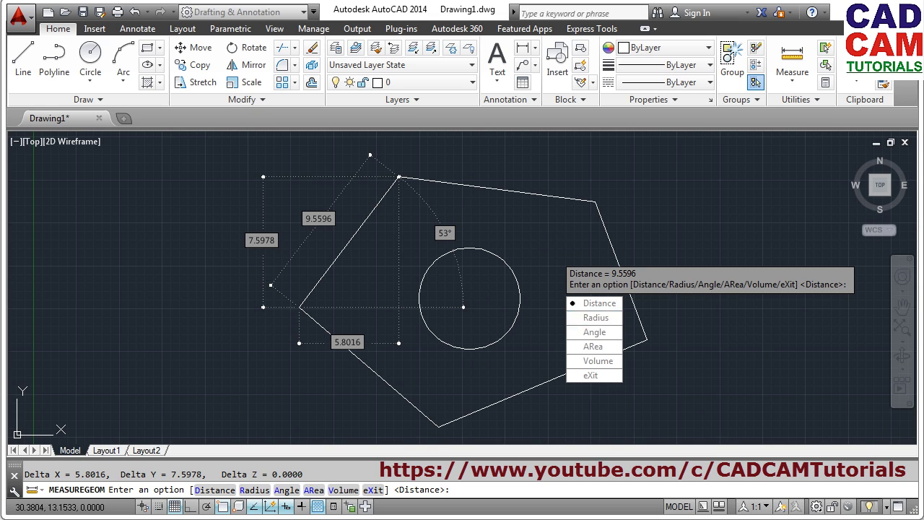
# - Measure the circle's radius and the 93° angle between the two left edges
pyautogui.click(595, 320)
pyautogui.click(487, 250)
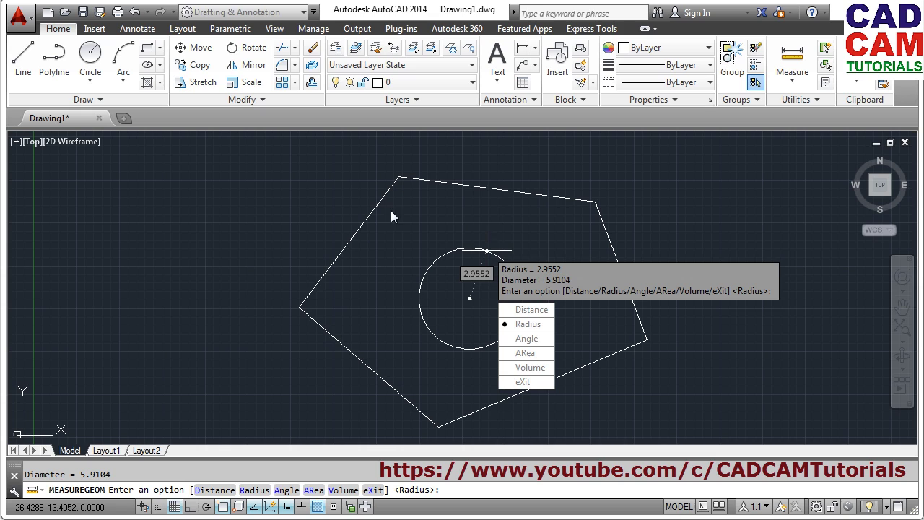
pyautogui.click(527, 338)
pyautogui.click(333, 264)
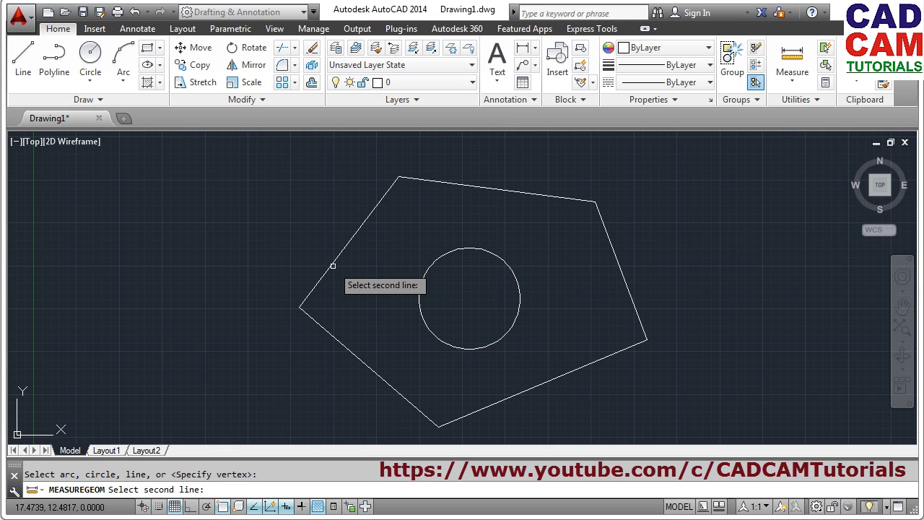
pyautogui.click(329, 334)
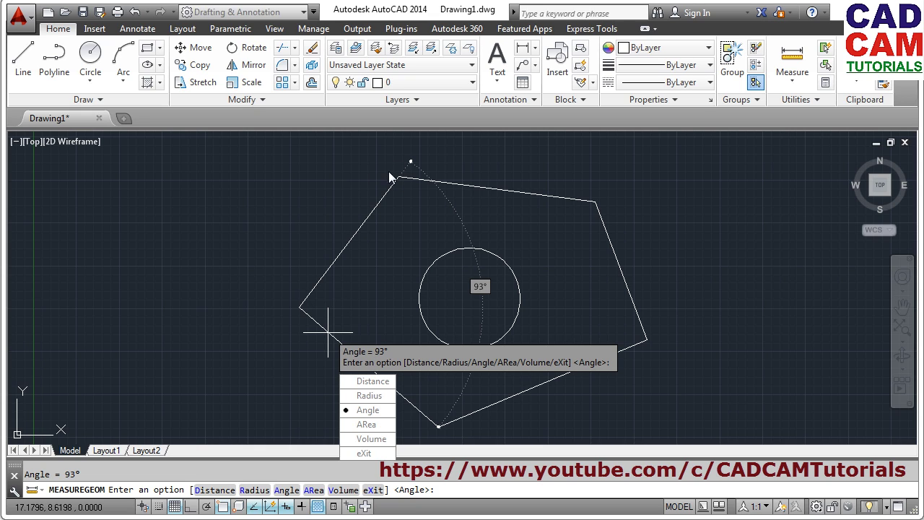
pyautogui.click(375, 426)
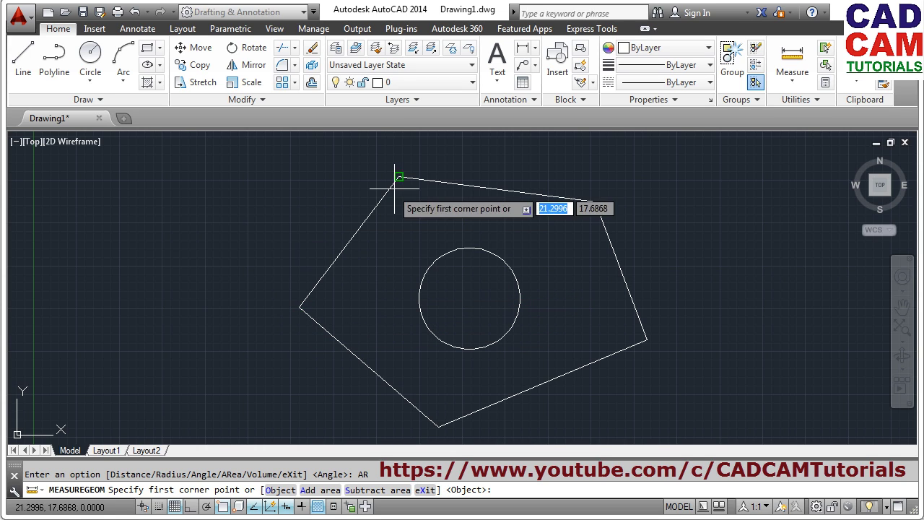
# - Pick the pentagon's five corners to get area 189.0122 and perimeter 53.5225
pyautogui.click(300, 307)
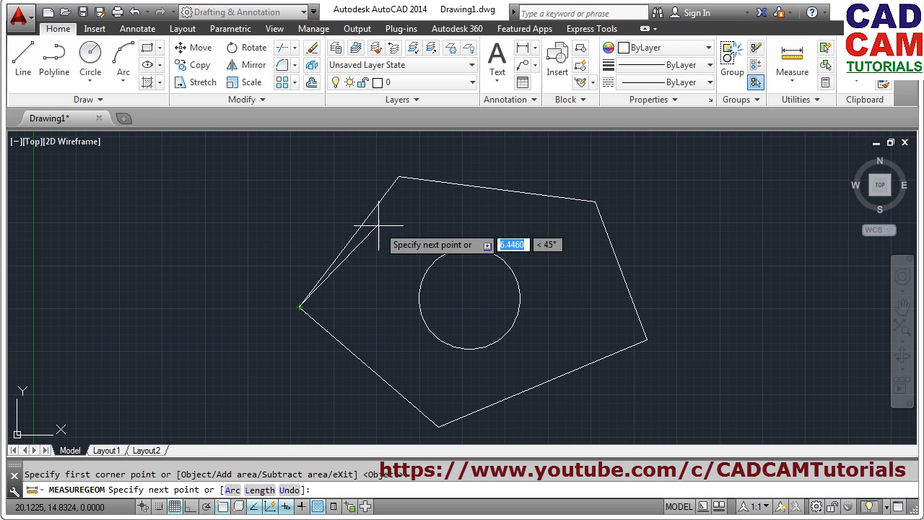
pyautogui.click(399, 176)
pyautogui.click(596, 201)
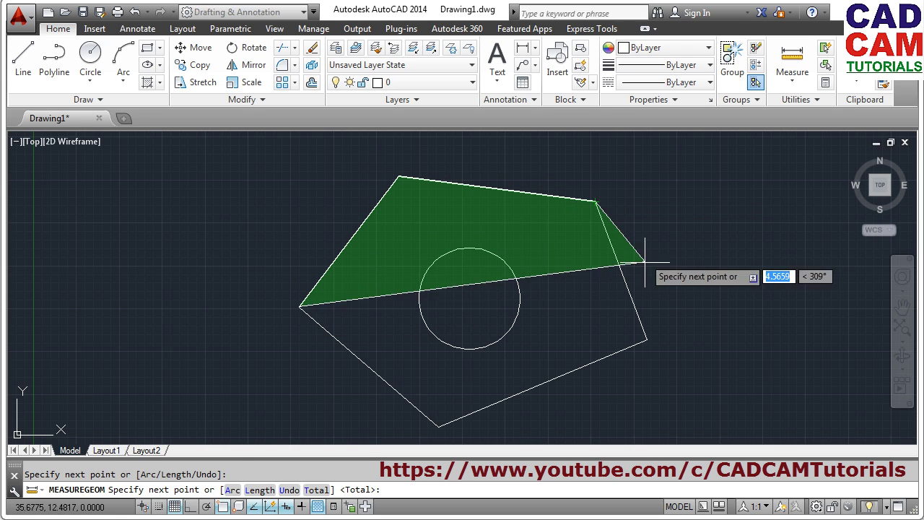
pyautogui.click(646, 337)
pyautogui.click(439, 426)
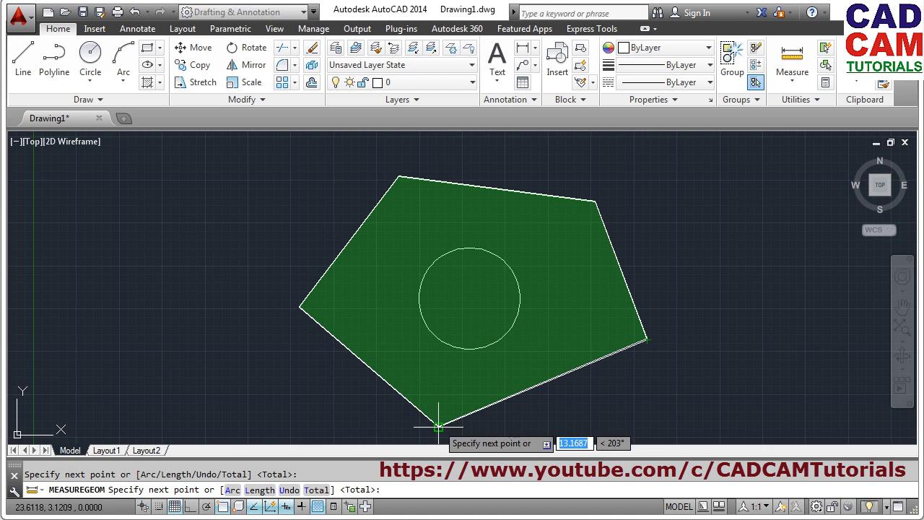
pyautogui.press('Return')
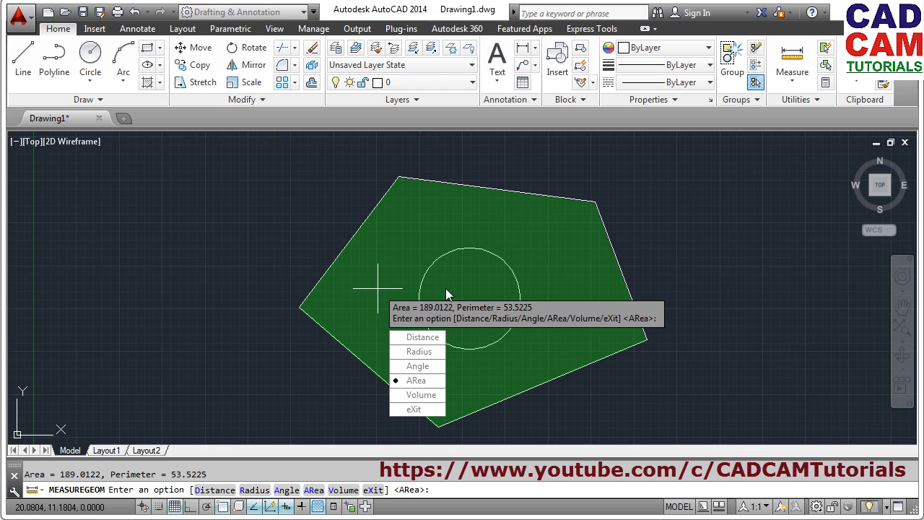
pyautogui.click(417, 385)
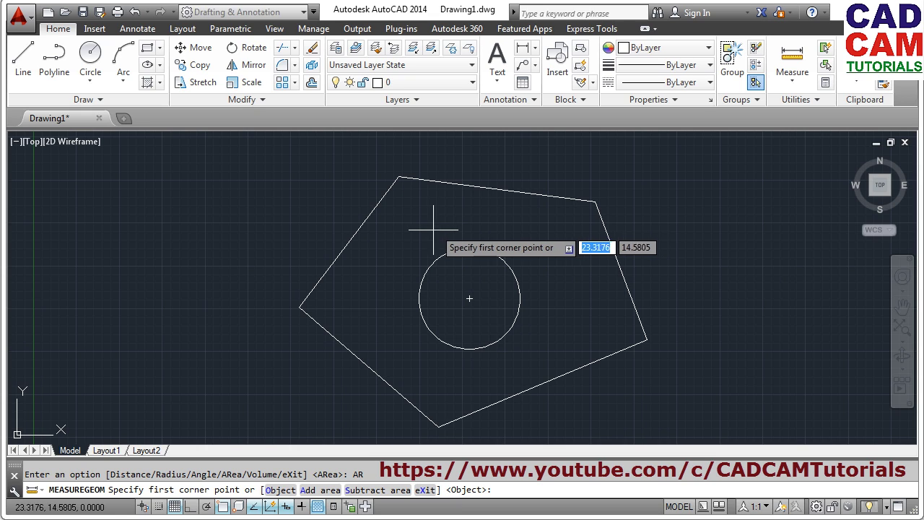
# - Measure the circle by object (area 27.4359, circumference 18.5680) and exit measuring
pyautogui.click(280, 490)
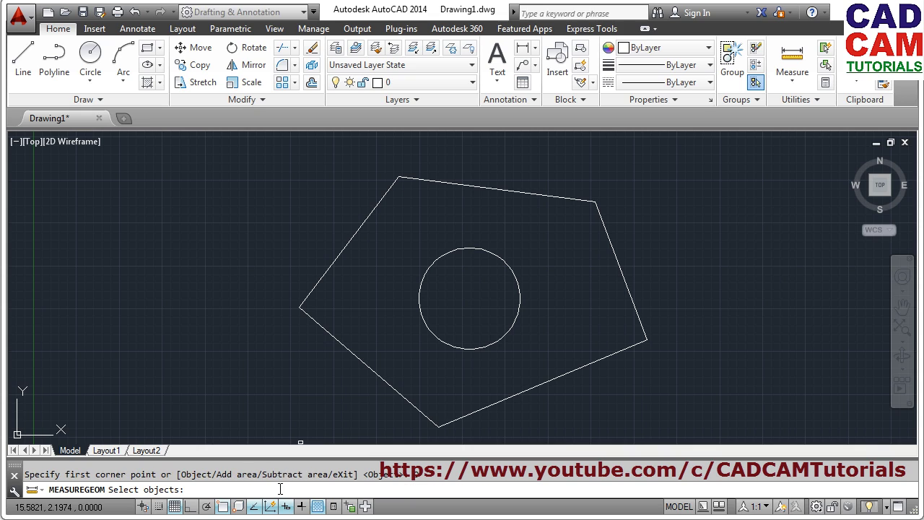
pyautogui.click(472, 248)
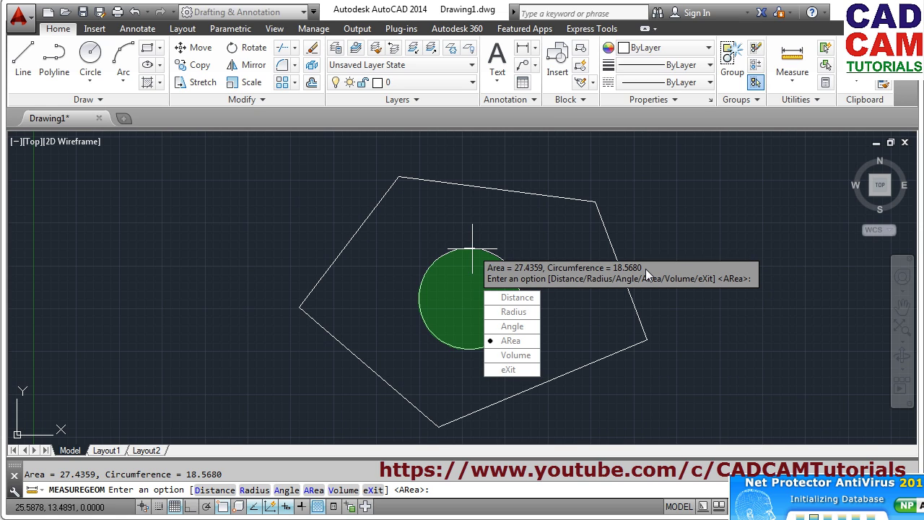
pyautogui.click(518, 342)
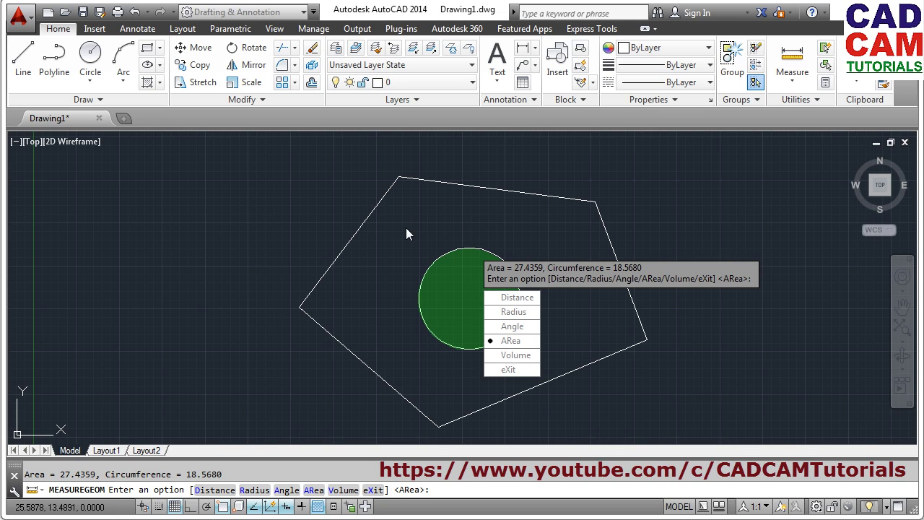
pyautogui.click(509, 370)
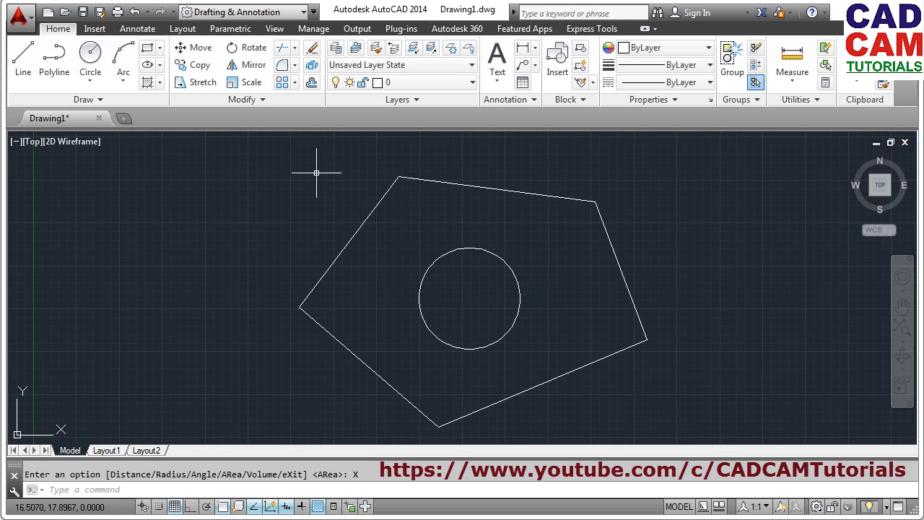
# - Use Join from the expanded Modify panel on all five pentagon edges
pyautogui.click(263, 102)
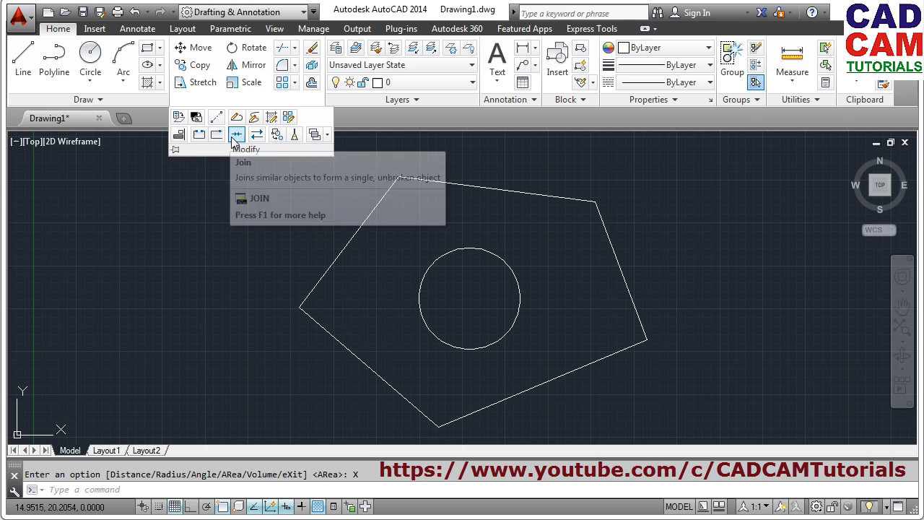
pyautogui.click(236, 141)
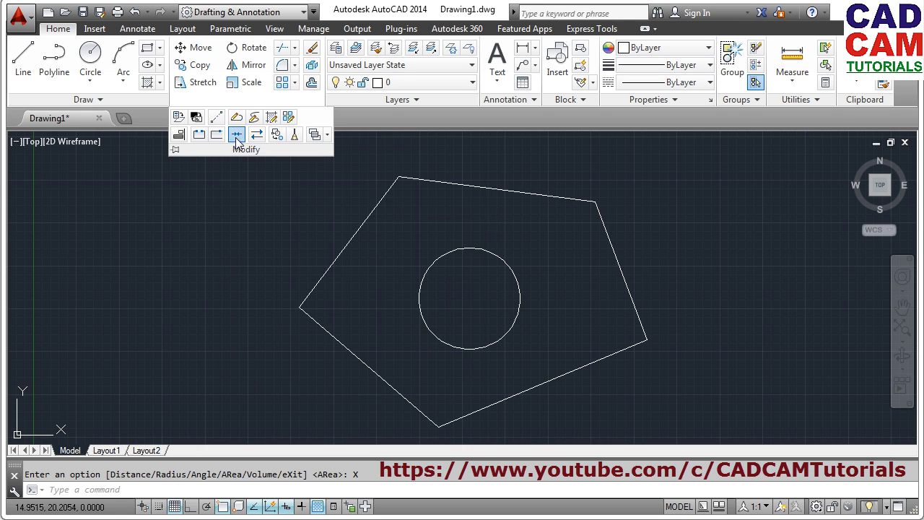
pyautogui.click(373, 211)
pyautogui.click(453, 186)
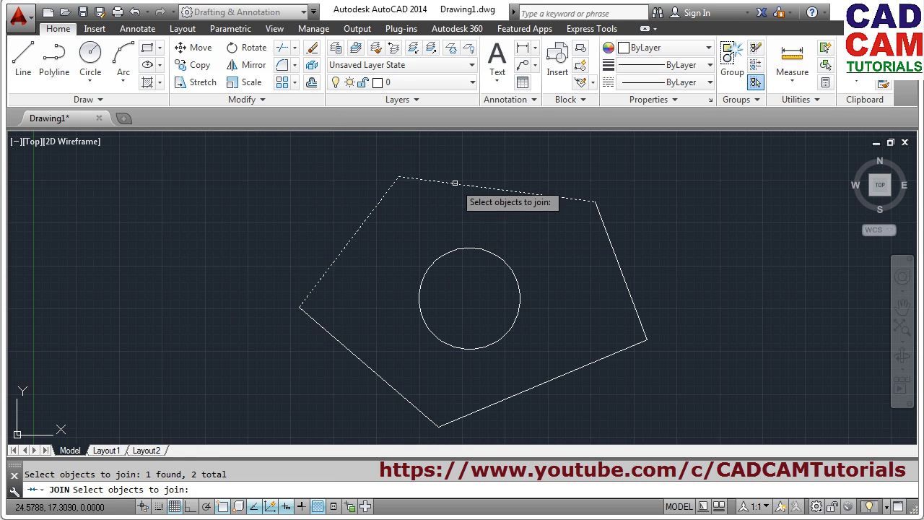
pyautogui.click(617, 259)
pyautogui.click(543, 383)
pyautogui.click(403, 398)
pyautogui.press('Return')
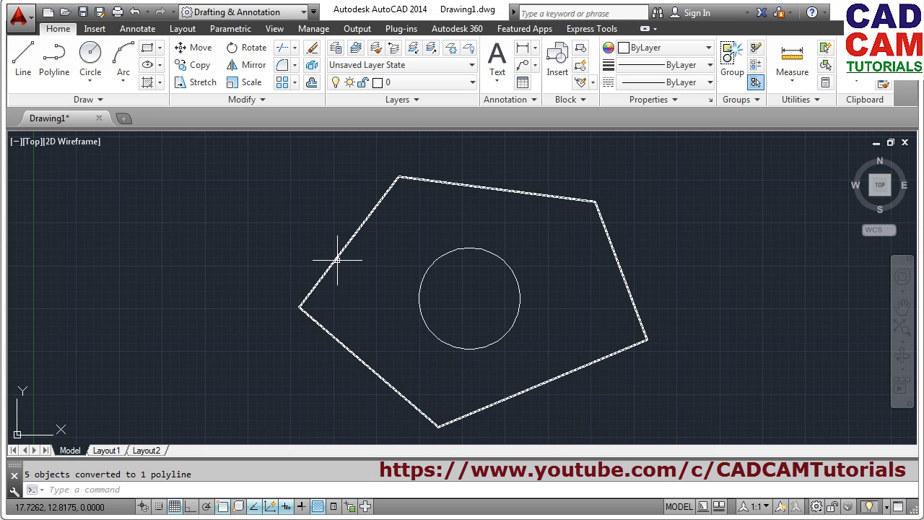
# - Select the pentagon to confirm it is now a single object, then clear the selection
pyautogui.click(334, 260)
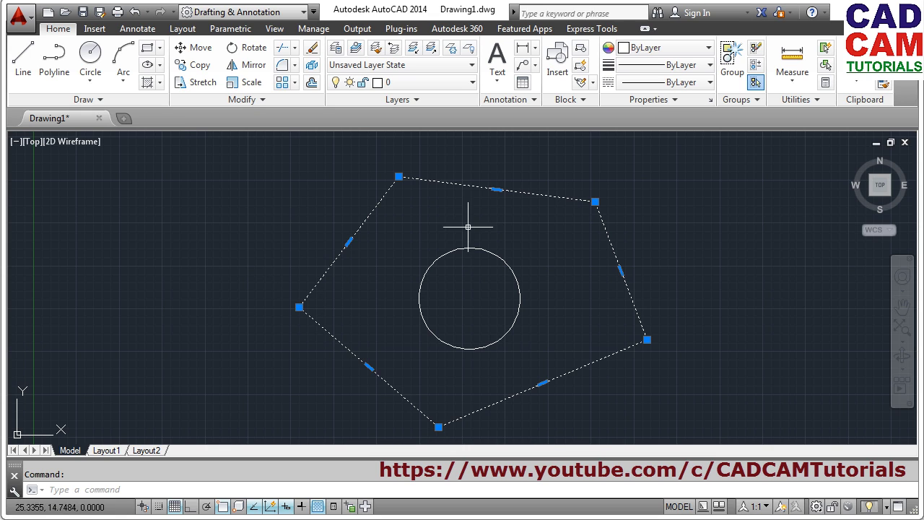
pyautogui.press('Escape')
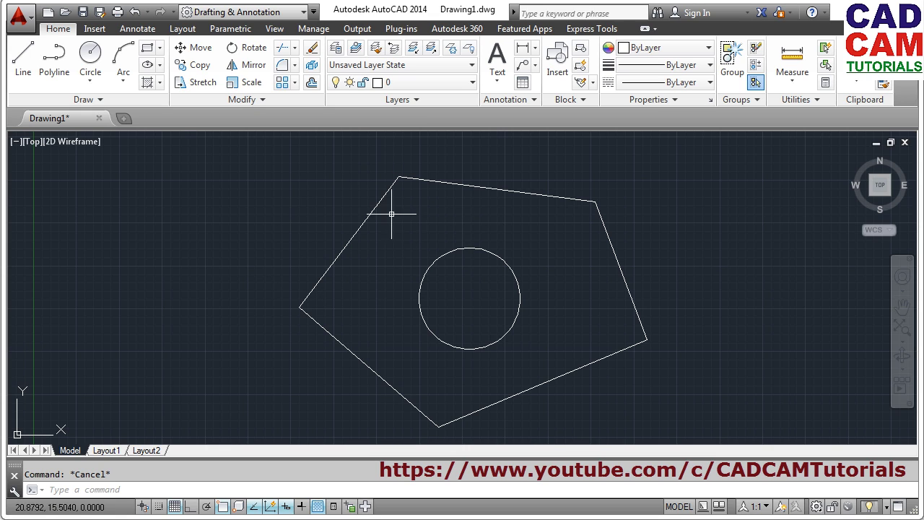
pyautogui.click(791, 81)
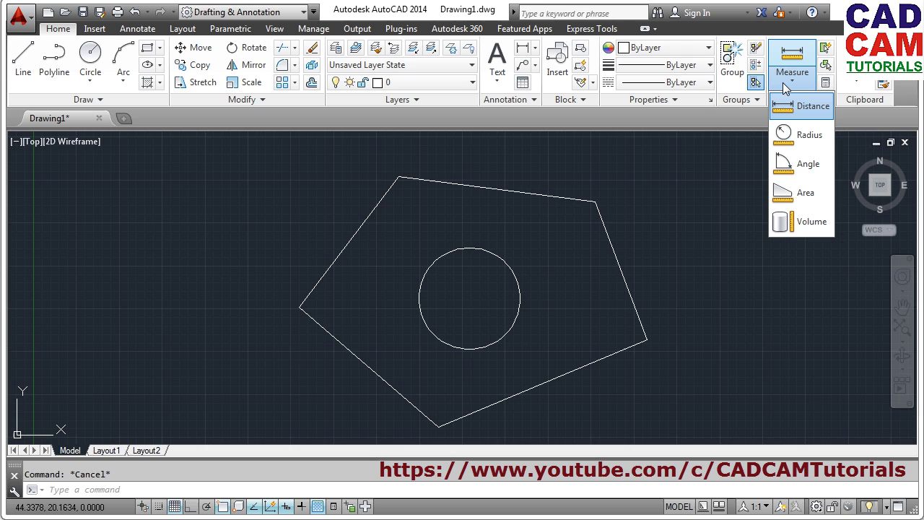
# - Measure Area by Object on the pentagon polyline, giving 189.0122 area and 53.5225 perimeter
pyautogui.click(805, 194)
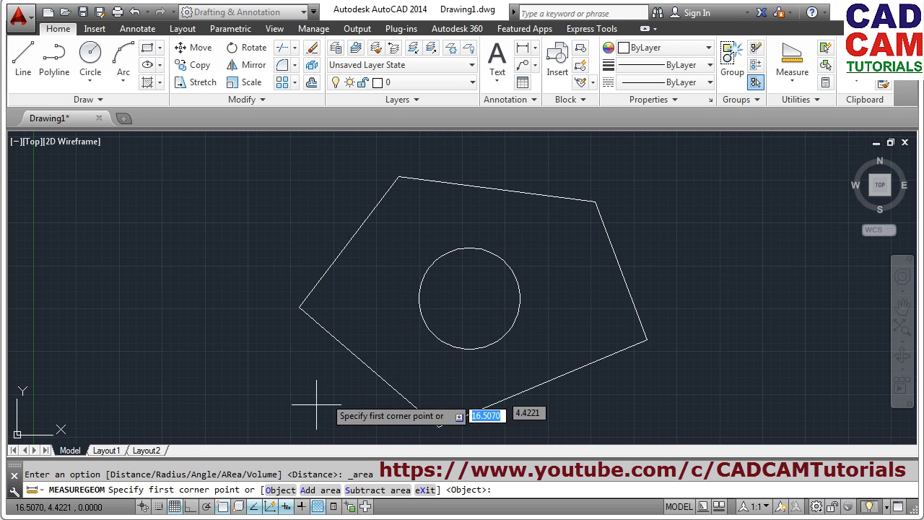
pyautogui.click(287, 491)
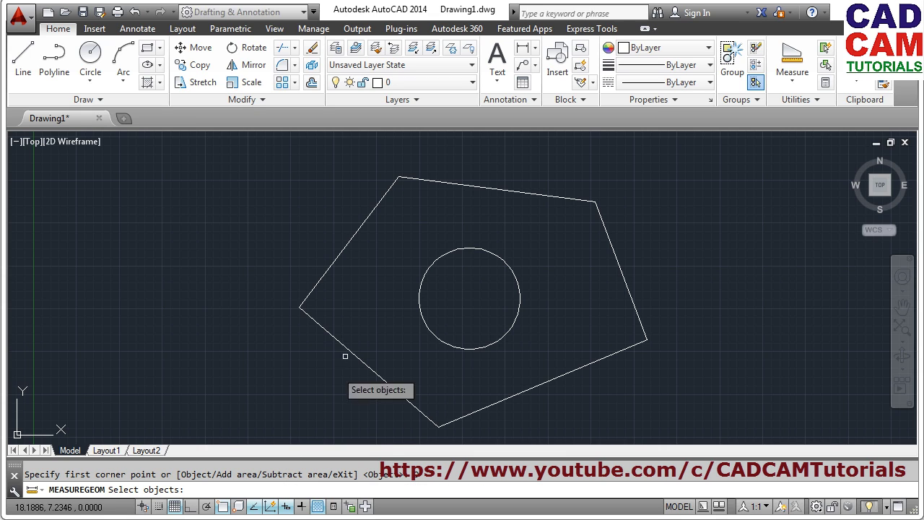
pyautogui.click(326, 270)
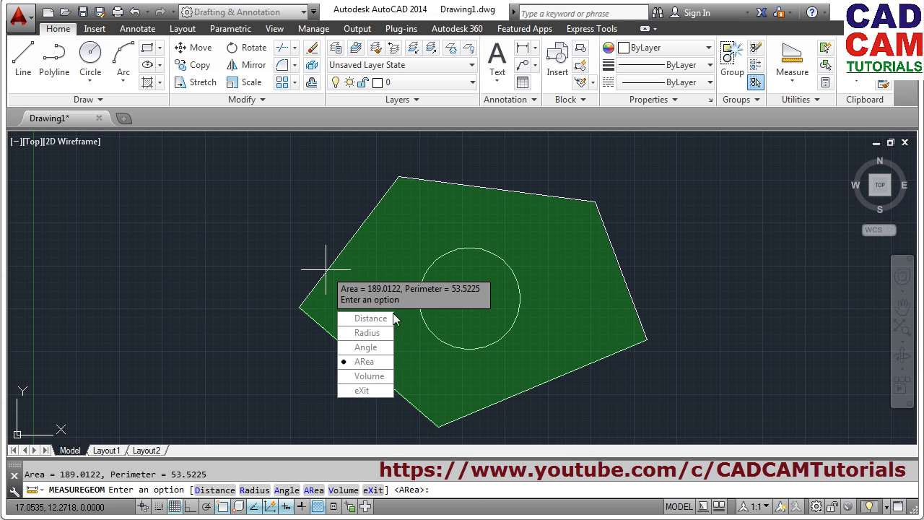